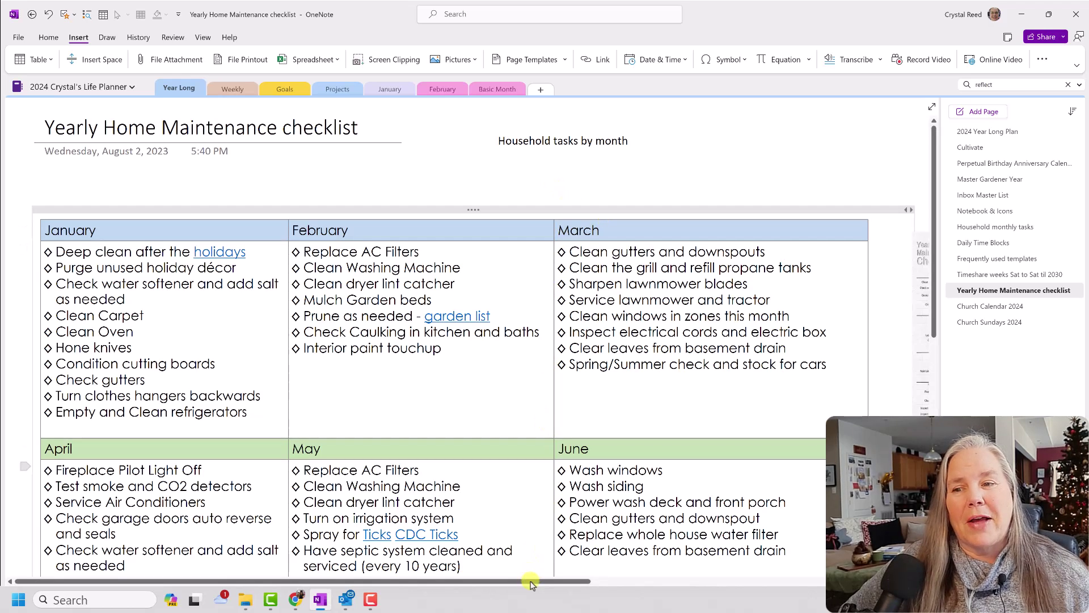
Step: Zoom in and pan to frame the seasonal maintenance chart's monthly and quarterly tasks
{"action": "left_click_drag", "start_coordinate": [531, 585], "coordinate": [692, 566]}
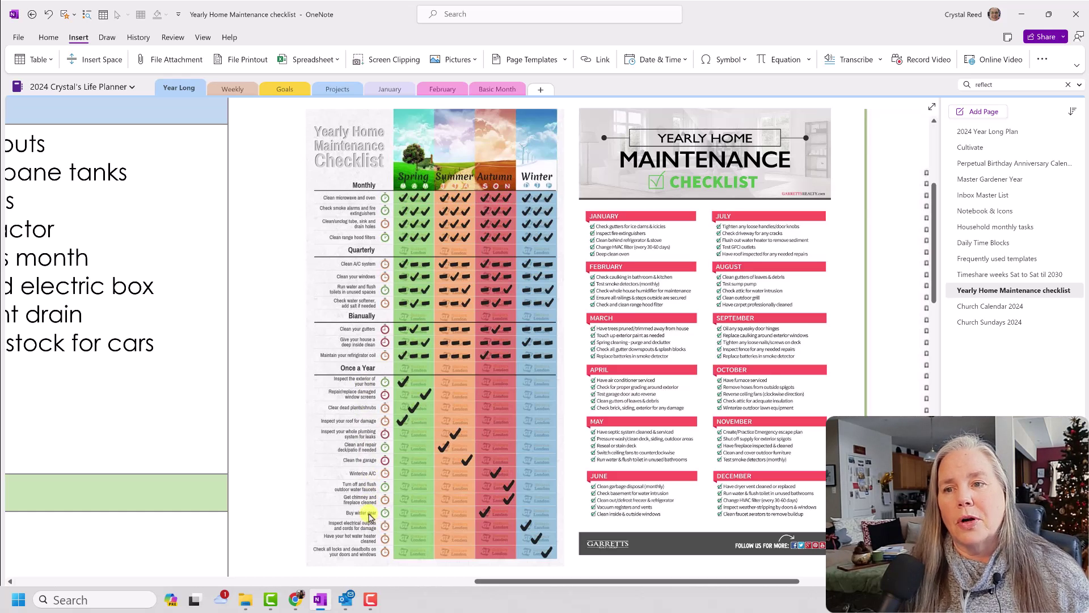
{"action": "scroll", "coordinate": [369, 517], "scroll_direction": "up", "scroll_amount": 2}
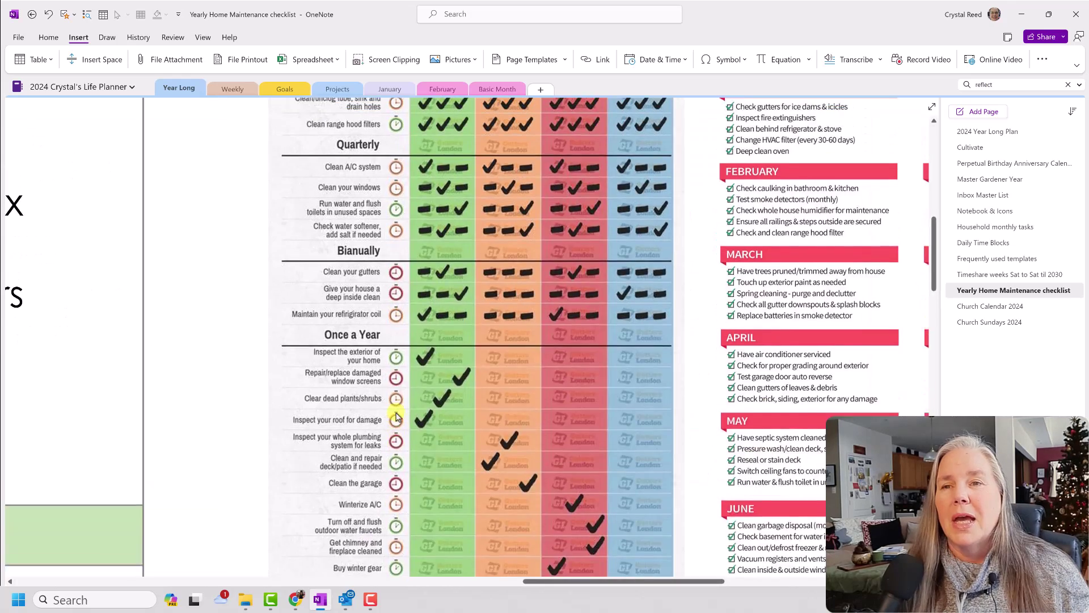
{"action": "scroll", "coordinate": [397, 416], "scroll_direction": "up", "scroll_amount": 3}
{"action": "scroll", "coordinate": [396, 416], "scroll_direction": "up", "scroll_amount": 2}
Step: Pan right to the month-by-month checklist image and scroll through its January–December lists
{"action": "left_click_drag", "start_coordinate": [573, 584], "coordinate": [651, 557]}
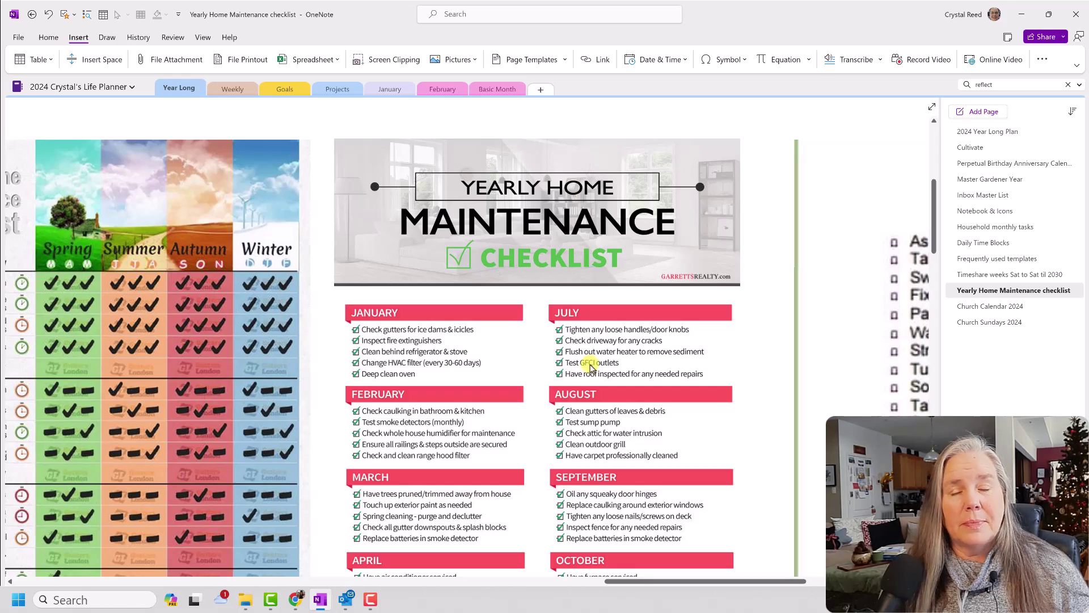
{"action": "scroll", "coordinate": [591, 368], "scroll_direction": "down", "scroll_amount": 2}
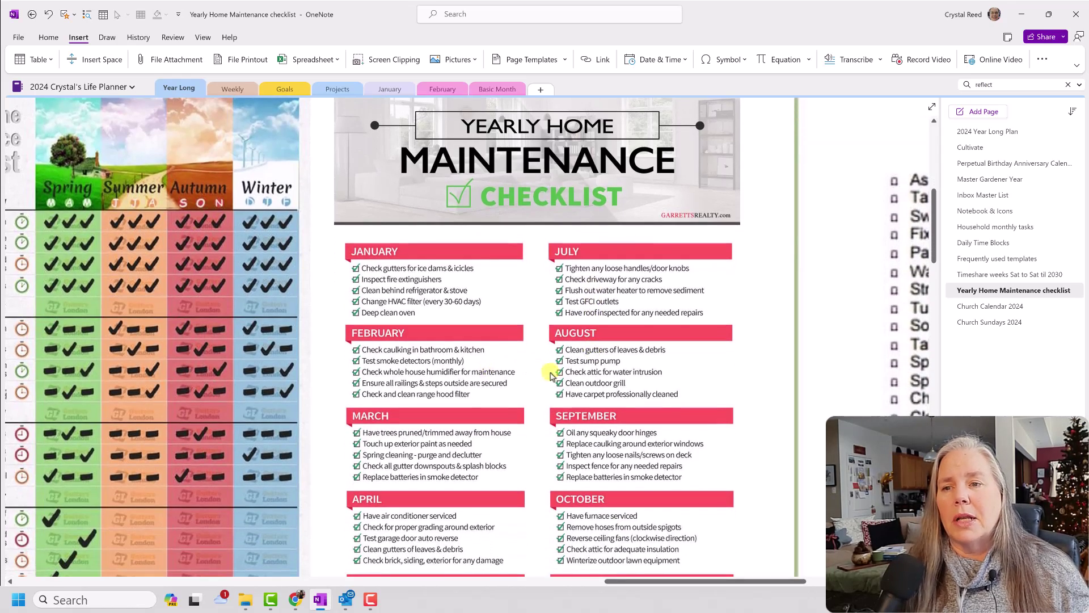
{"action": "scroll", "coordinate": [614, 385], "scroll_direction": "down", "scroll_amount": 5}
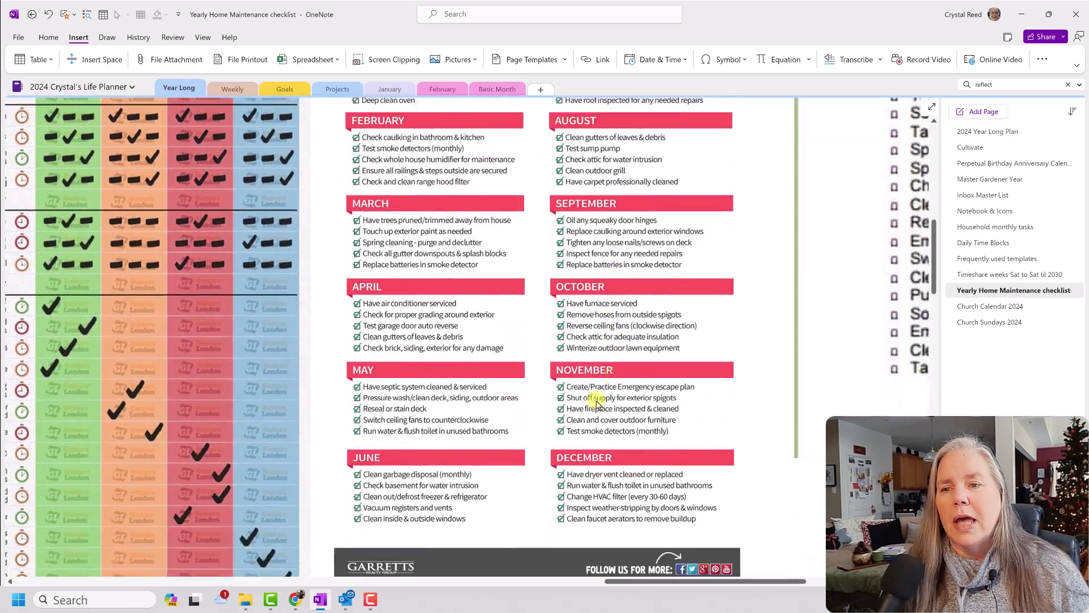
{"action": "scroll", "coordinate": [636, 459], "scroll_direction": "down", "scroll_amount": 1}
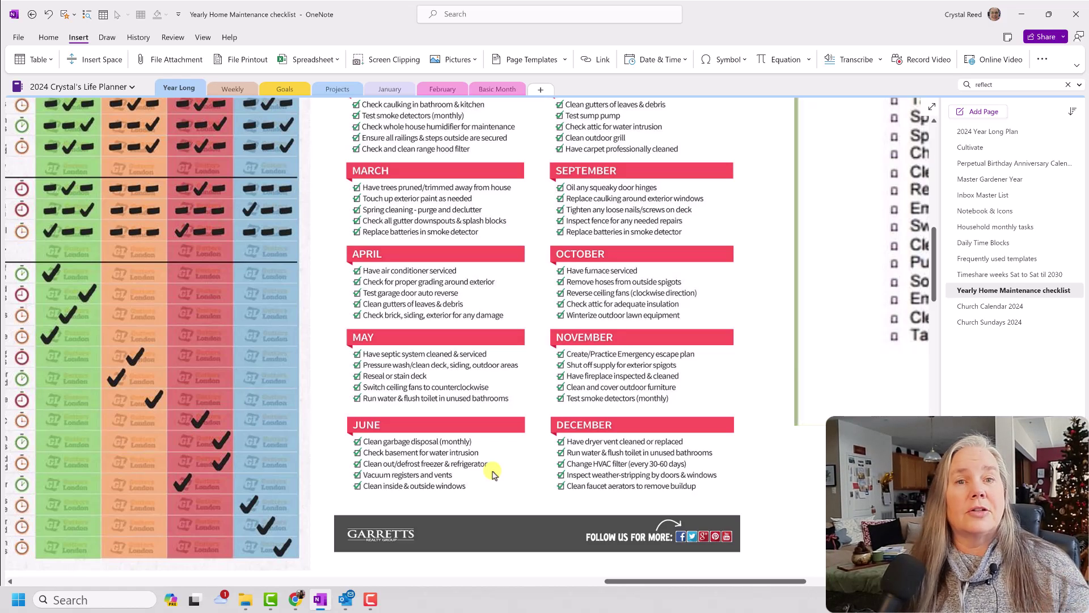
{"action": "scroll", "coordinate": [492, 473], "scroll_direction": "up", "scroll_amount": 4}
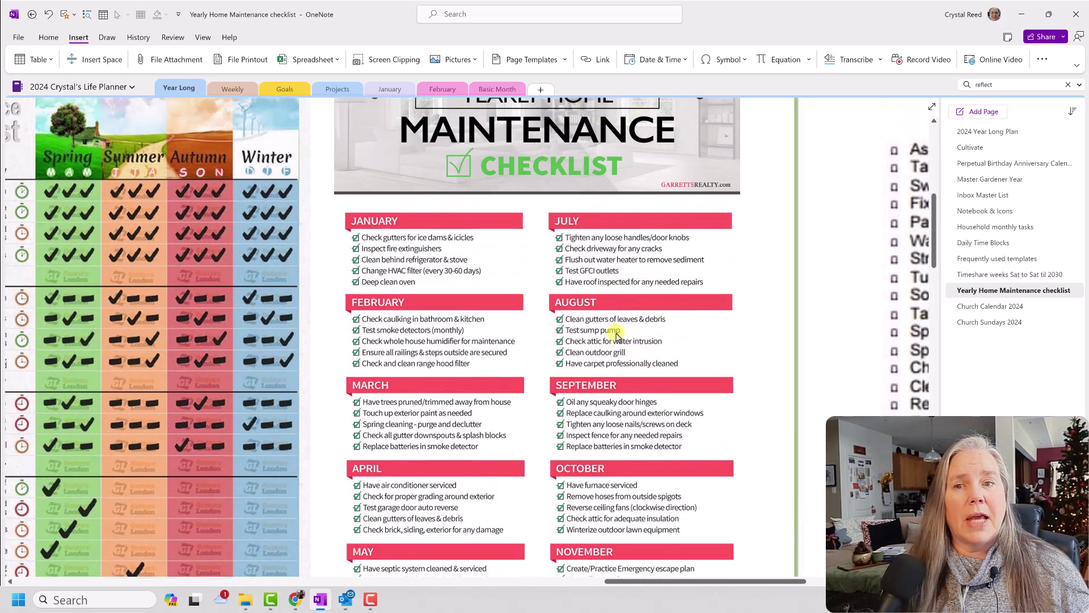
{"action": "scroll", "coordinate": [617, 486], "scroll_direction": "up", "scroll_amount": 1}
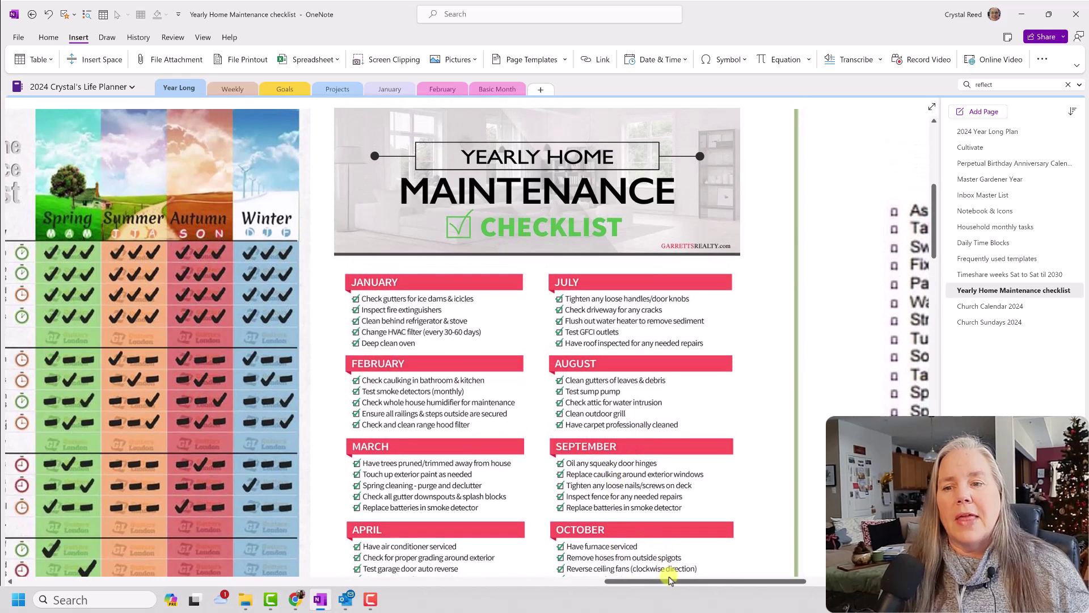
Step: Pan right to the January Checklist image, scroll through it, and zoom back out
{"action": "left_click_drag", "start_coordinate": [669, 583], "coordinate": [789, 574]}
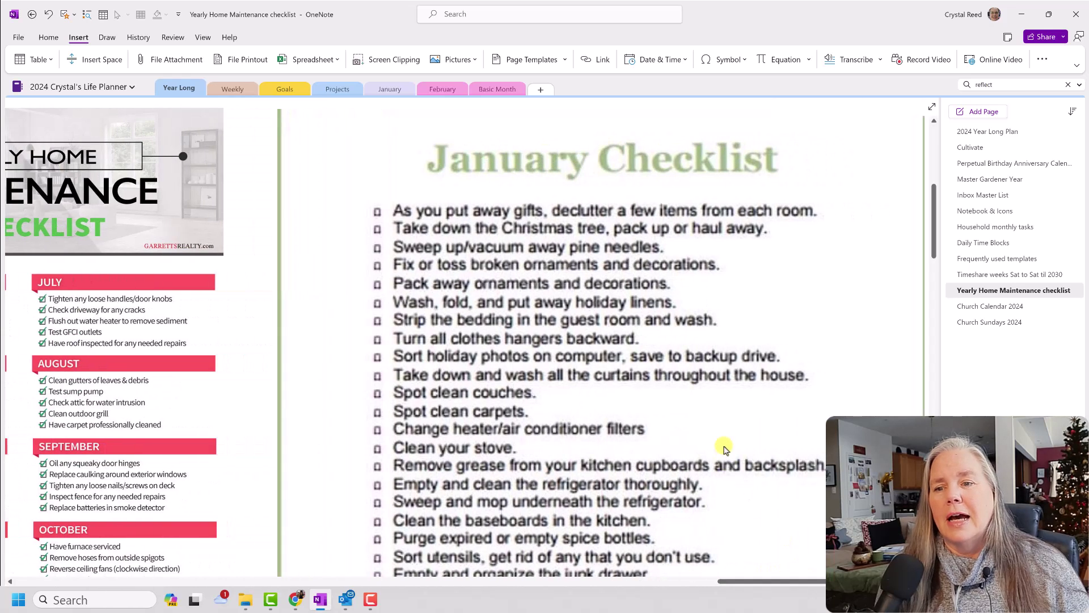
{"action": "scroll", "coordinate": [723, 448], "scroll_direction": "down", "scroll_amount": 3}
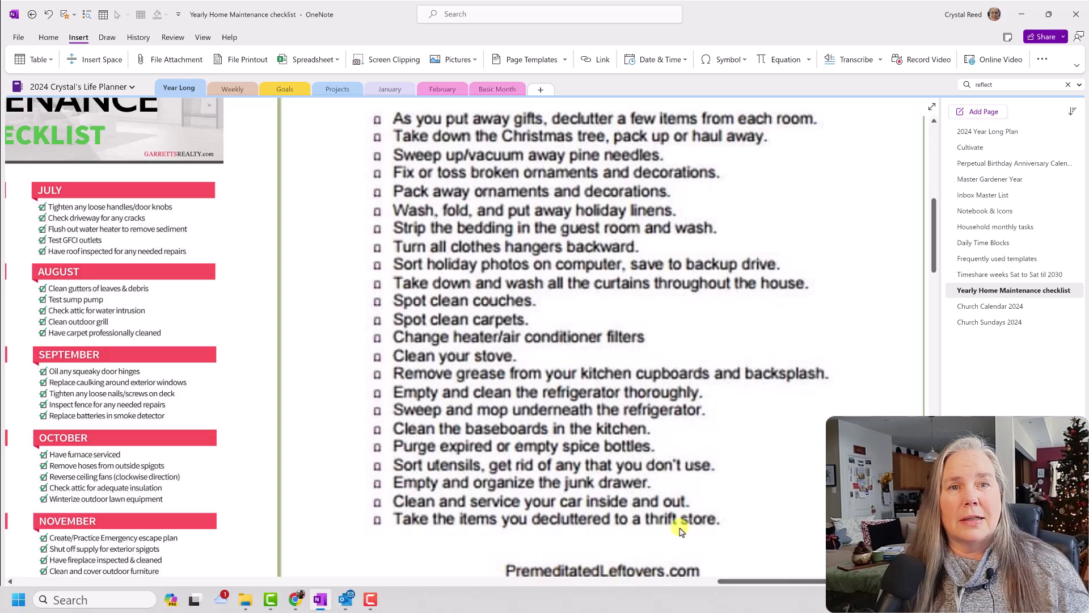
{"action": "scroll", "coordinate": [697, 470], "scroll_direction": "up", "scroll_amount": 1}
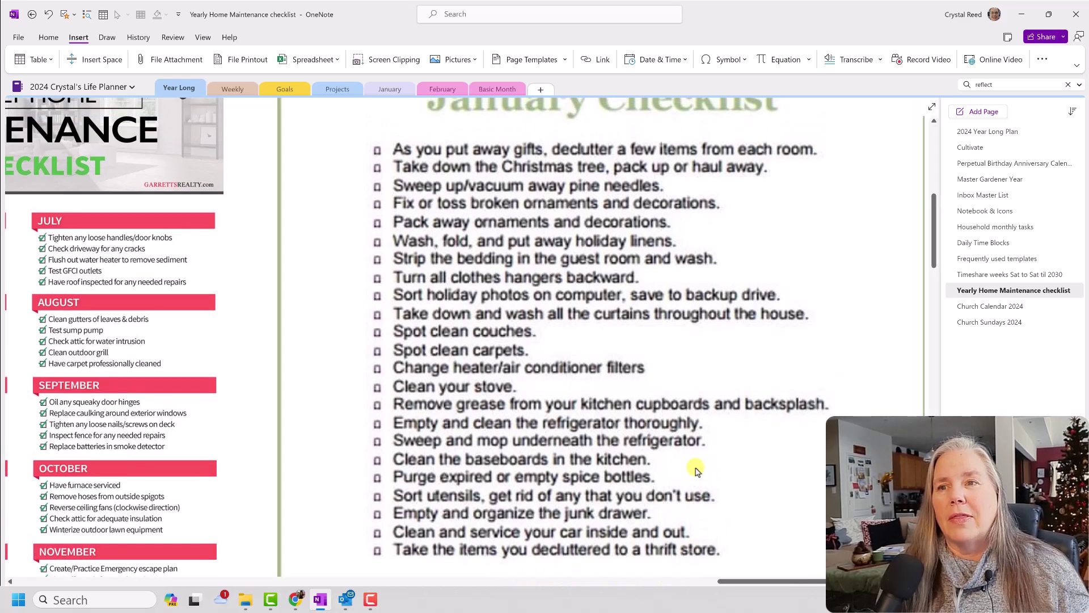
{"action": "scroll", "coordinate": [696, 470], "scroll_direction": "up", "scroll_amount": 1}
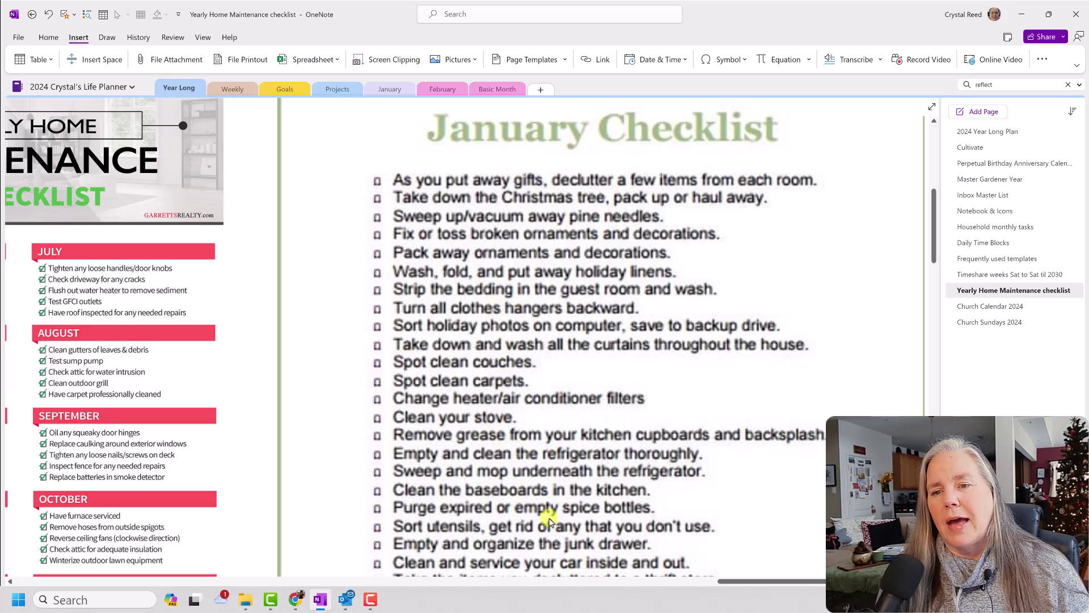
{"action": "scroll", "coordinate": [577, 529], "scroll_direction": "down", "scroll_amount": 1}
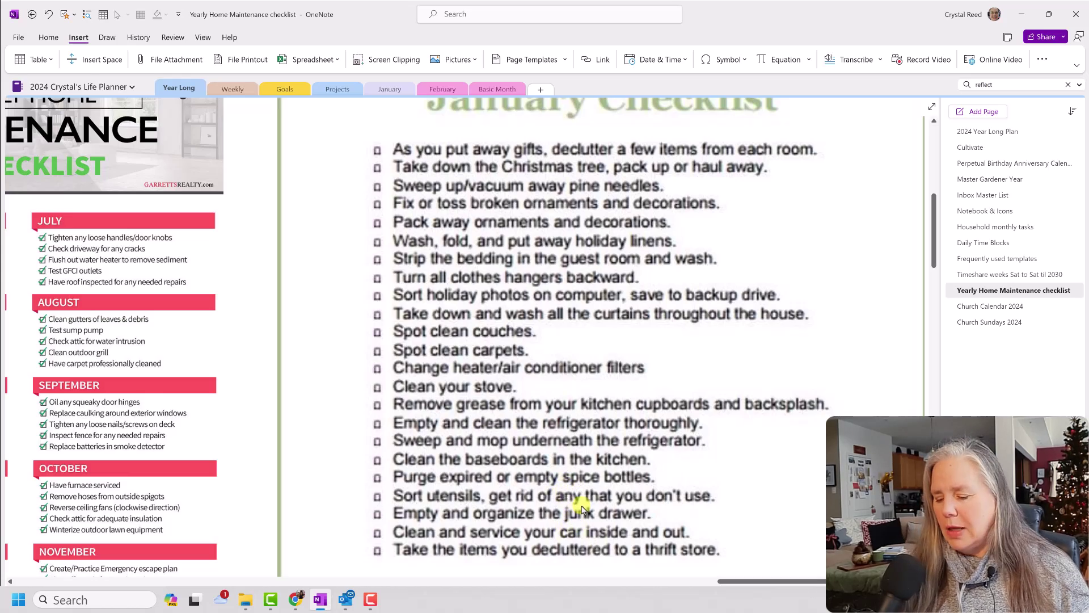
{"action": "scroll", "coordinate": [581, 508], "scroll_direction": "down", "scroll_amount": 5, "text": "ctrl"}
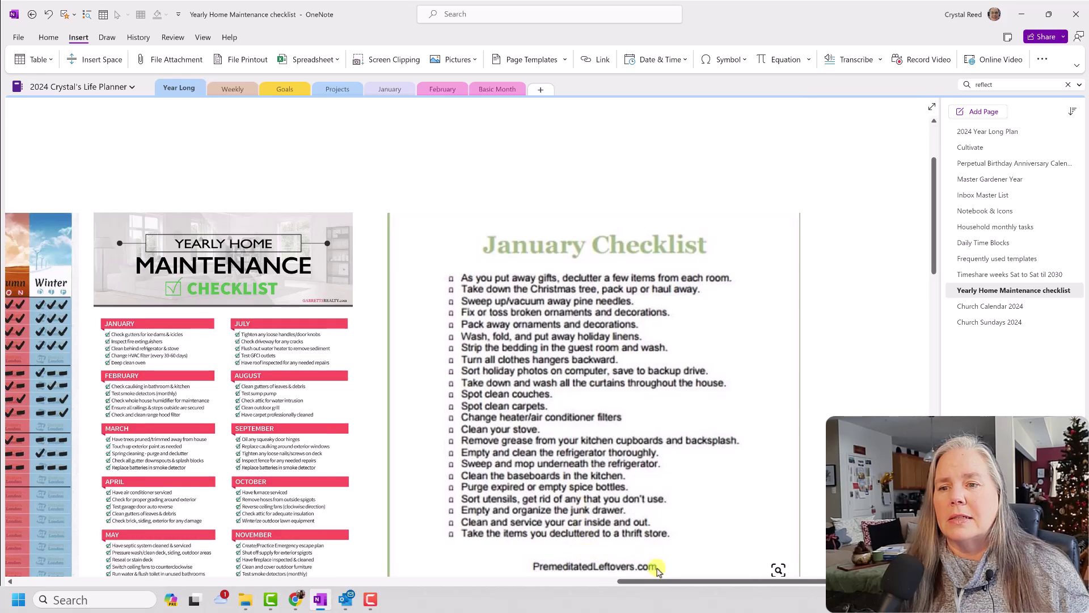
{"action": "left_click_drag", "start_coordinate": [656, 580], "coordinate": [600, 584]}
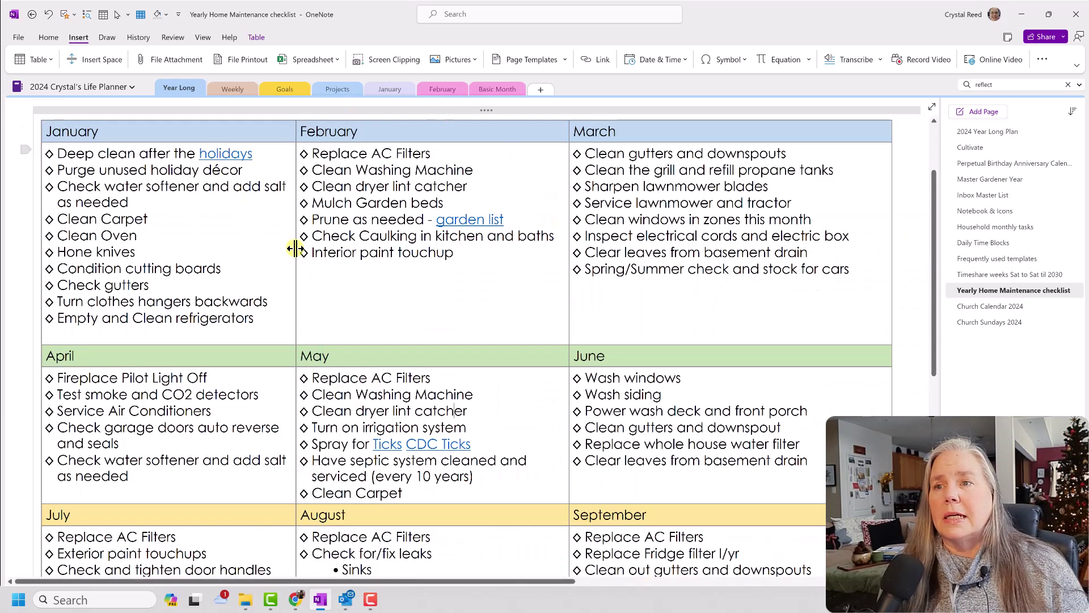
{"action": "scroll", "coordinate": [295, 248], "scroll_direction": "up", "scroll_amount": 3}
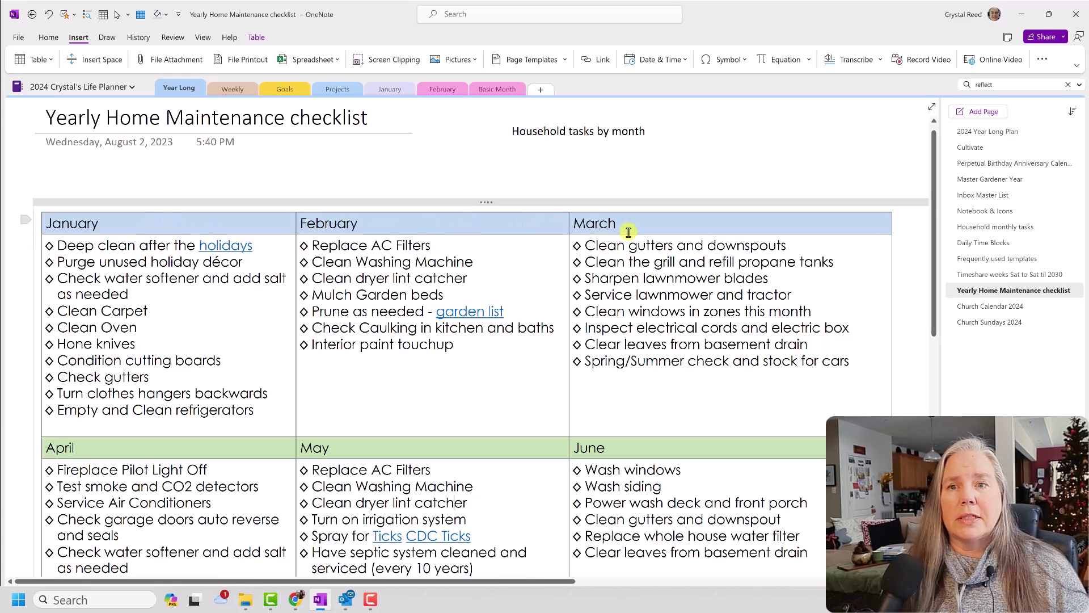
{"action": "scroll", "coordinate": [629, 232], "scroll_direction": "down", "scroll_amount": 1}
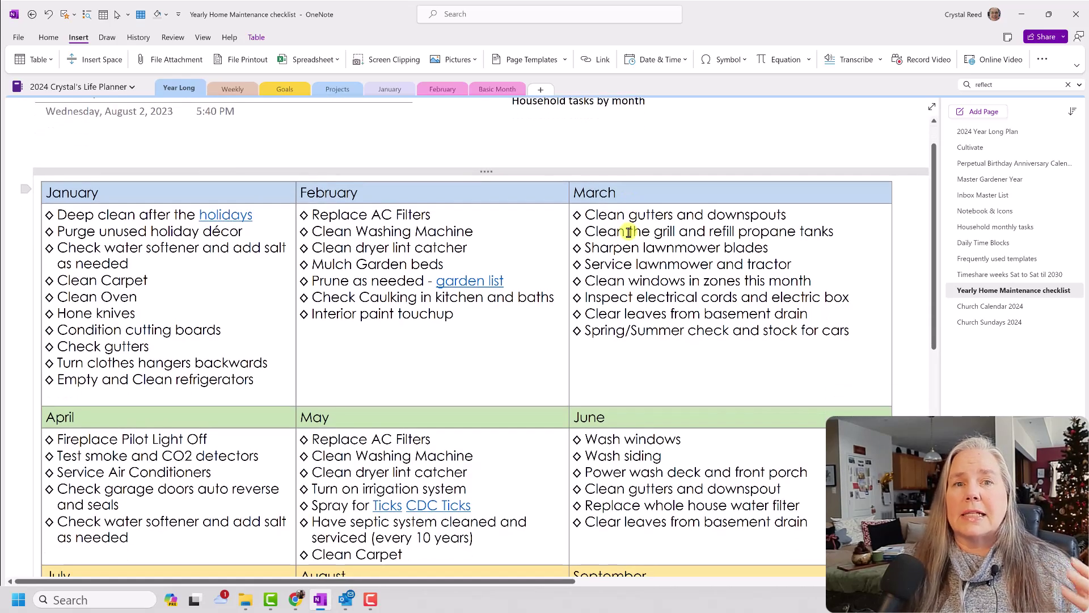
{"action": "scroll", "coordinate": [629, 232], "scroll_direction": "down", "scroll_amount": 5}
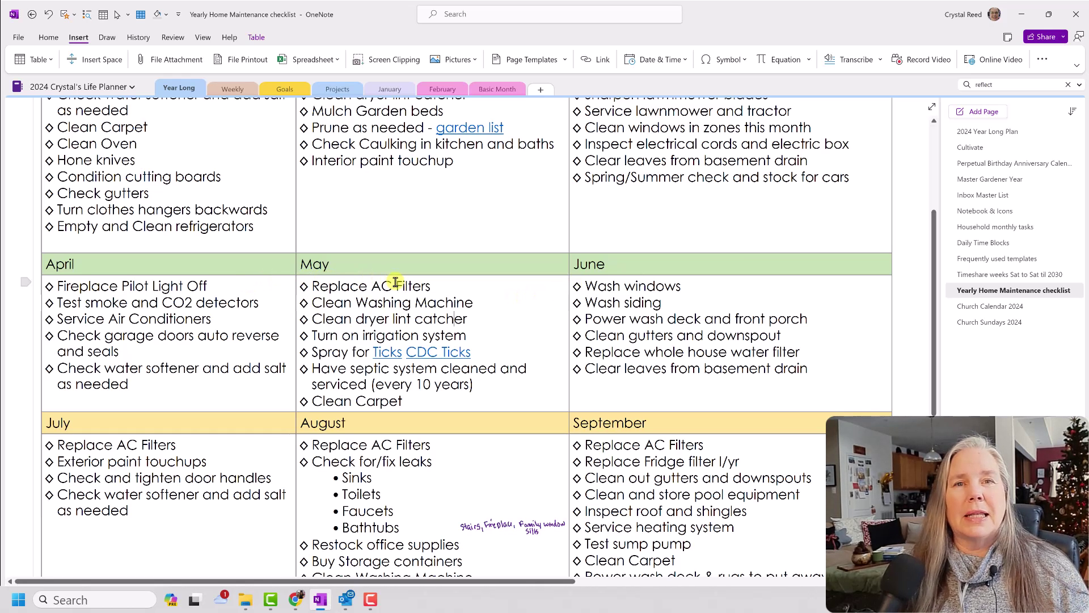
{"action": "scroll", "coordinate": [396, 282], "scroll_direction": "down", "scroll_amount": 3}
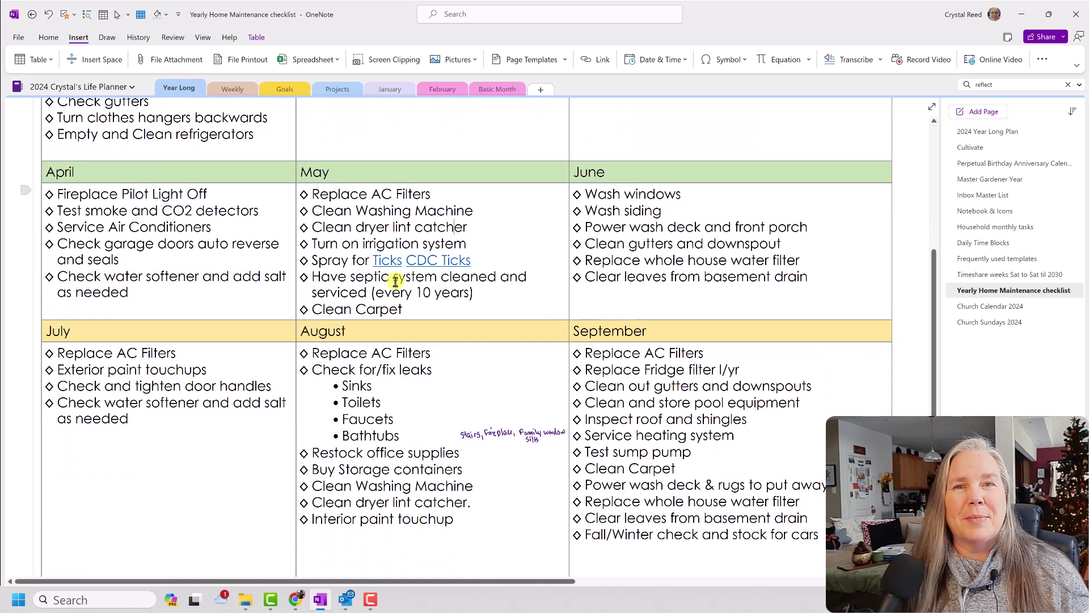
{"action": "scroll", "coordinate": [396, 282], "scroll_direction": "down", "scroll_amount": 8}
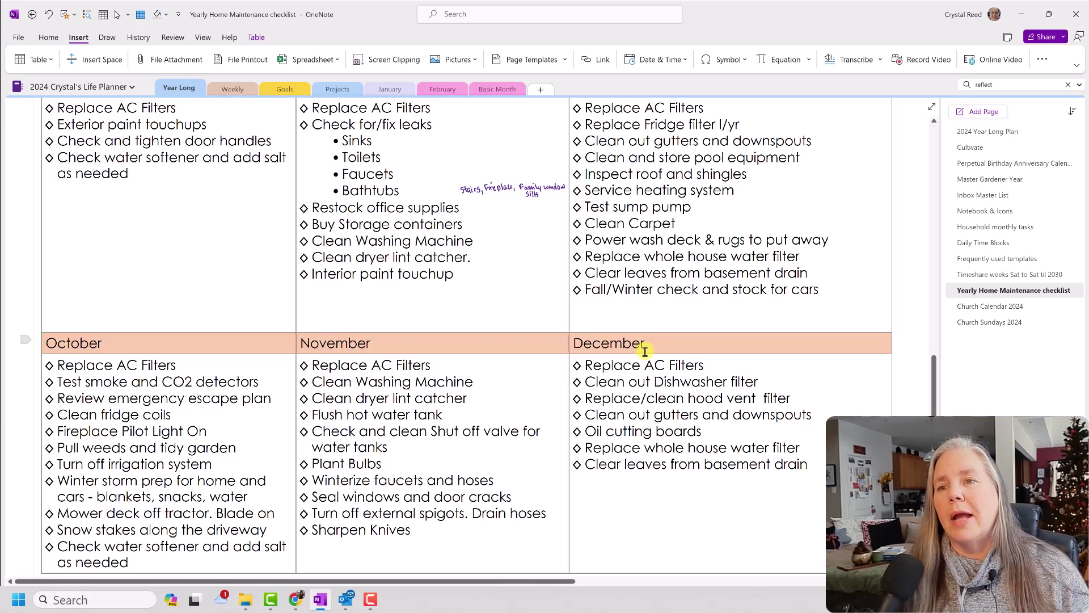
{"action": "scroll", "coordinate": [645, 351], "scroll_direction": "up", "scroll_amount": 12}
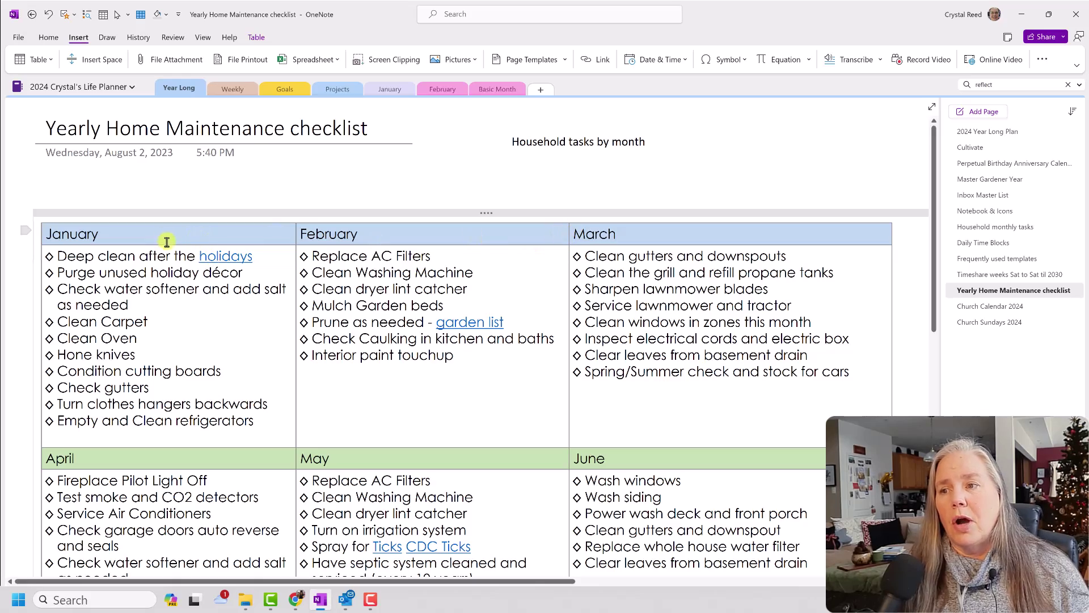
{"action": "scroll", "coordinate": [175, 362], "scroll_direction": "down", "scroll_amount": 3}
{"action": "scroll", "coordinate": [177, 366], "scroll_direction": "down", "scroll_amount": 6}
{"action": "scroll", "coordinate": [178, 375], "scroll_direction": "up", "scroll_amount": 9}
{"action": "scroll", "coordinate": [178, 375], "scroll_direction": "down", "scroll_amount": 1}
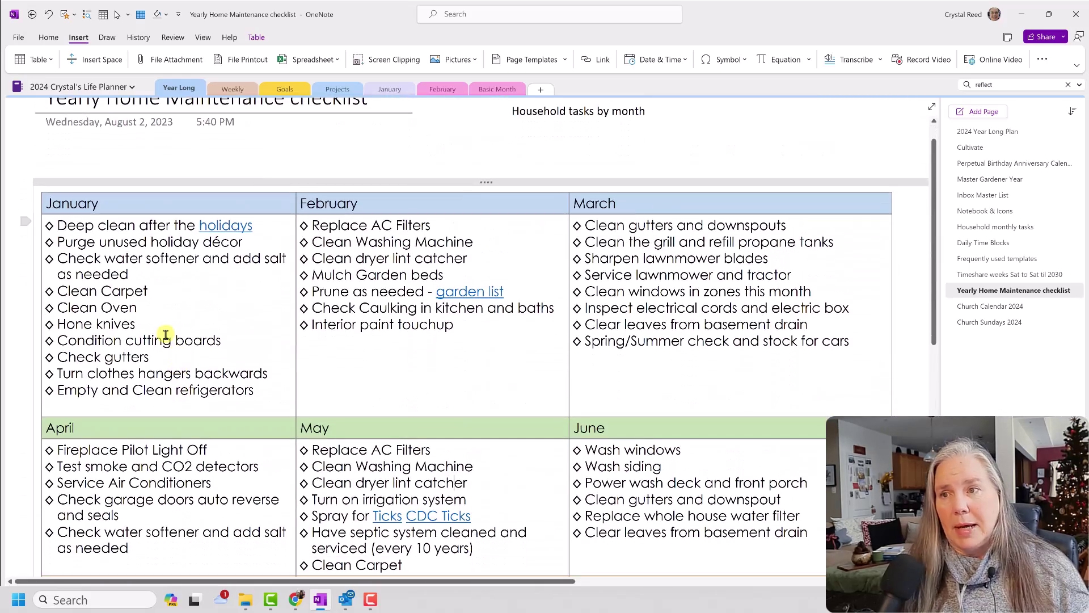
{"action": "left_click", "coordinate": [46, 205]}
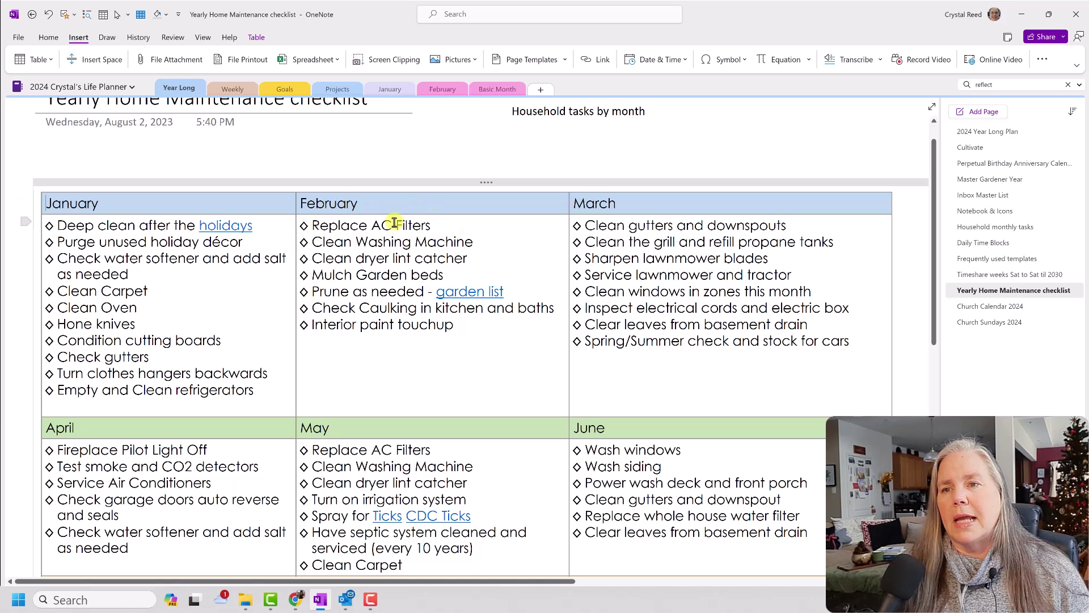
{"action": "scroll", "coordinate": [364, 443], "scroll_direction": "down", "scroll_amount": 3}
{"action": "scroll", "coordinate": [385, 400], "scroll_direction": "down", "scroll_amount": 3}
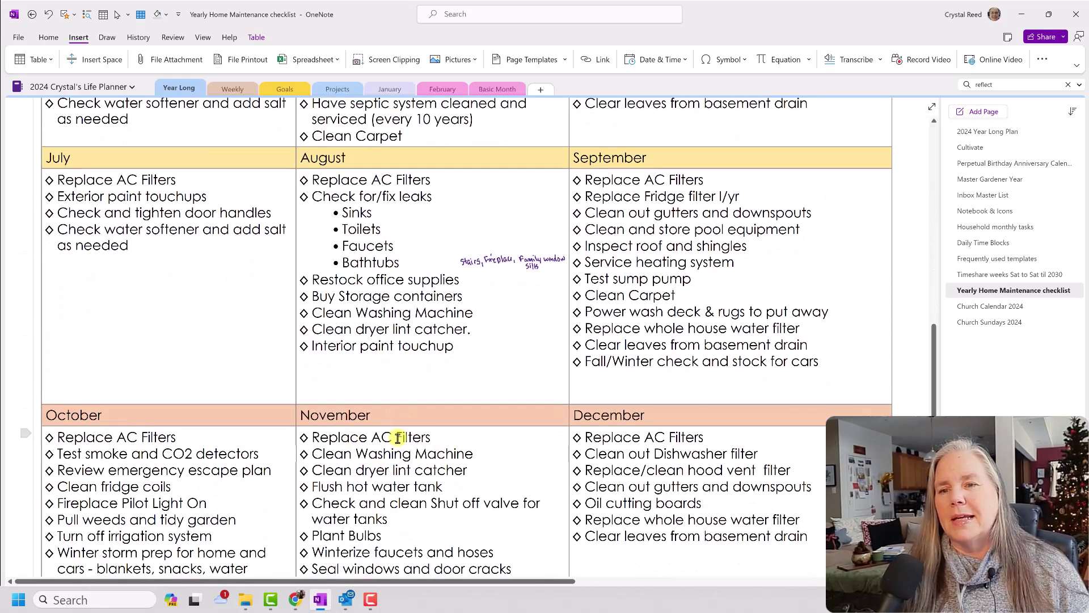
{"action": "scroll", "coordinate": [675, 409], "scroll_direction": "up", "scroll_amount": 3}
{"action": "scroll", "coordinate": [658, 363], "scroll_direction": "up", "scroll_amount": 2}
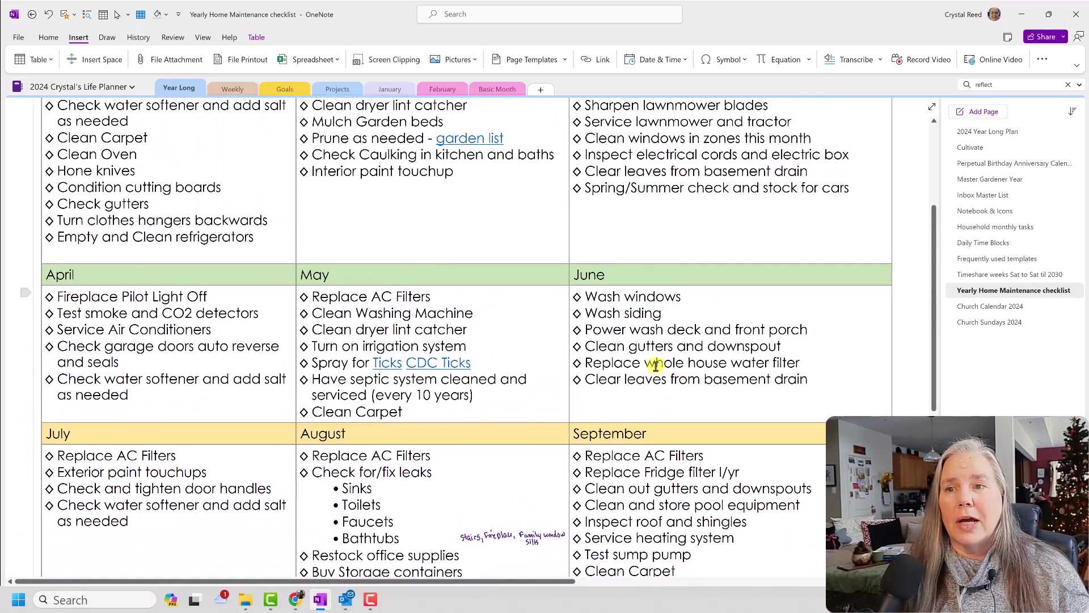
{"action": "scroll", "coordinate": [656, 366], "scroll_direction": "up", "scroll_amount": 2}
{"action": "scroll", "coordinate": [656, 366], "scroll_direction": "up", "scroll_amount": 1}
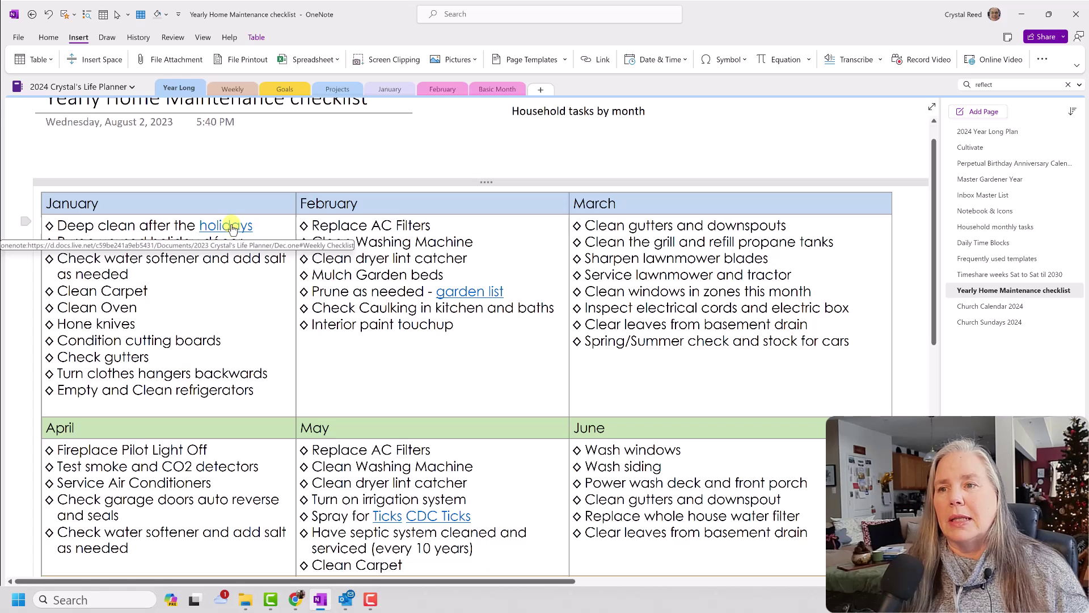
Step: Follow the January 'holidays' link to the Weekly Checklist page, review it, then go back
{"action": "left_click", "coordinate": [232, 226]}
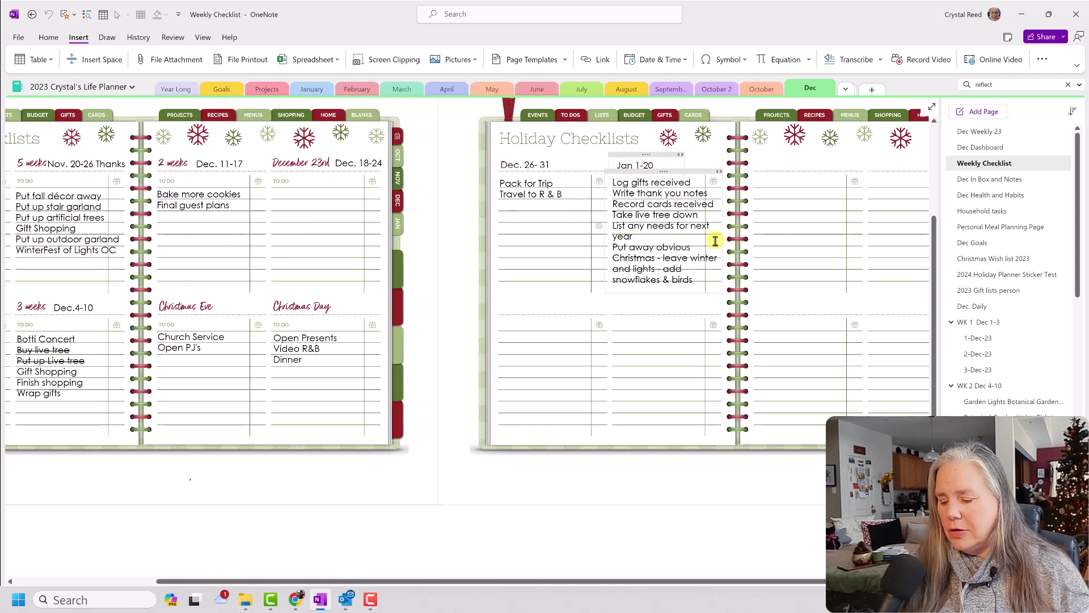
{"action": "scroll", "coordinate": [792, 265], "scroll_direction": "up", "scroll_amount": 3, "text": "ctrl"}
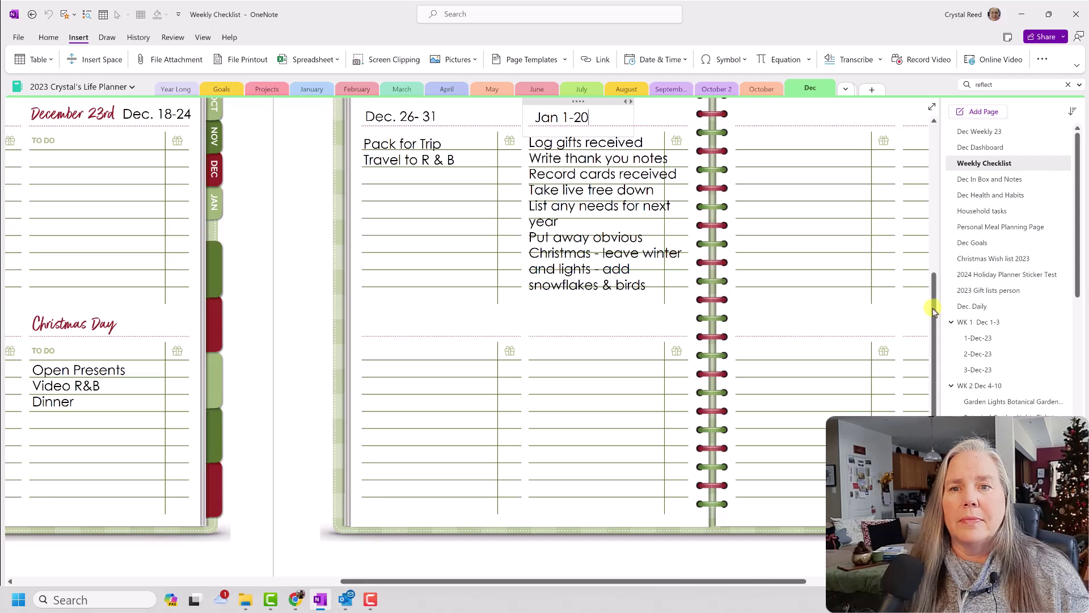
{"action": "scroll", "coordinate": [931, 301], "scroll_direction": "up", "scroll_amount": 2}
{"action": "scroll", "coordinate": [870, 270], "scroll_direction": "up", "scroll_amount": 2, "text": "ctrl"}
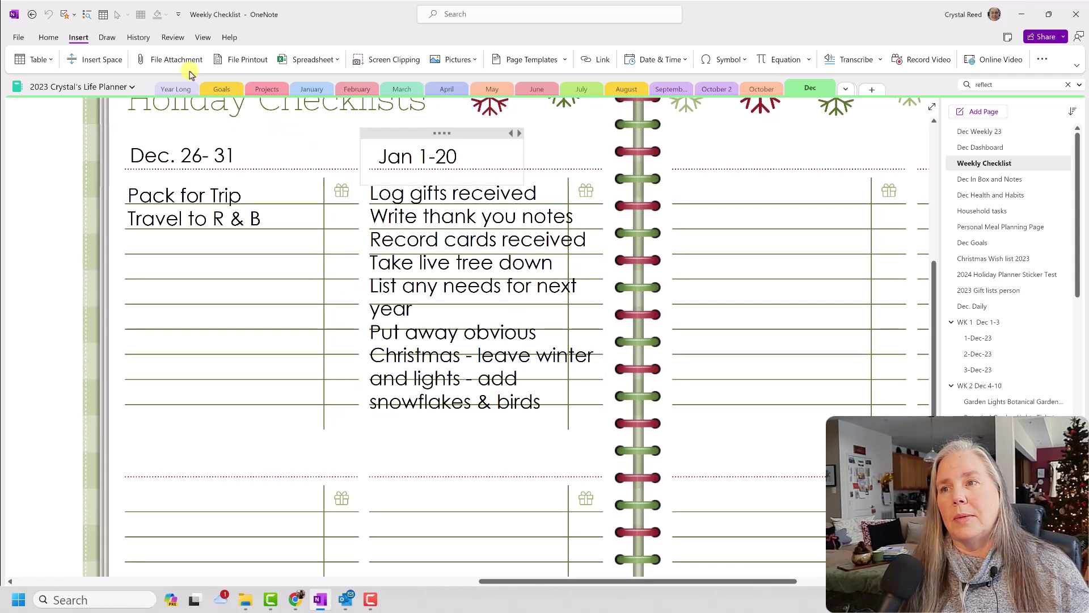
{"action": "left_click", "coordinate": [27, 14]}
Step: Scroll up the Yearly Home Maintenance page to the February column's tasks
{"action": "scroll", "coordinate": [190, 252], "scroll_direction": "up", "scroll_amount": 1}
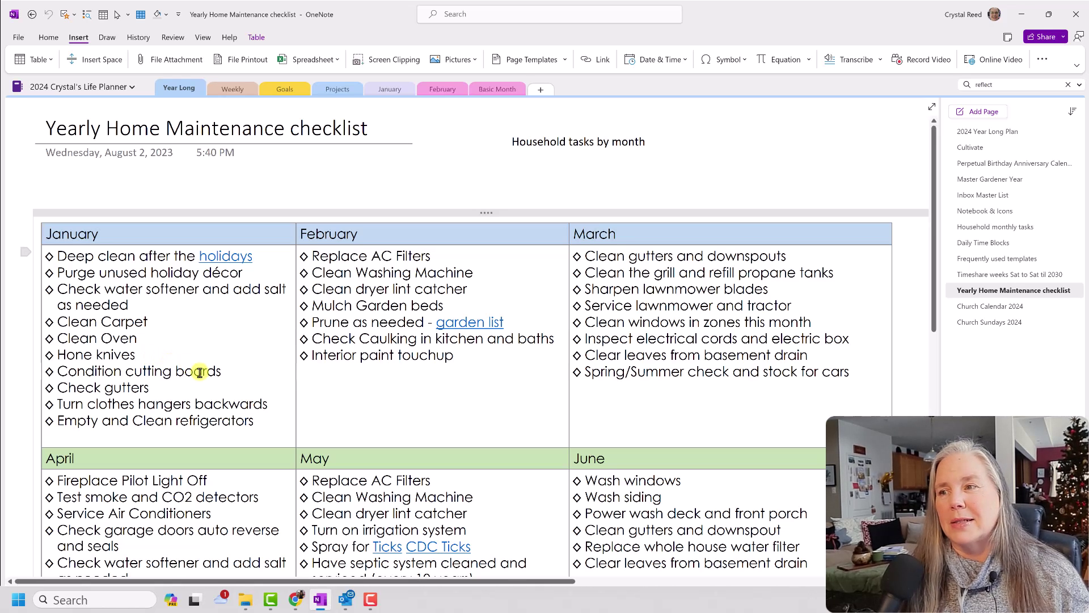
{"action": "scroll", "coordinate": [199, 376], "scroll_direction": "down", "scroll_amount": 1}
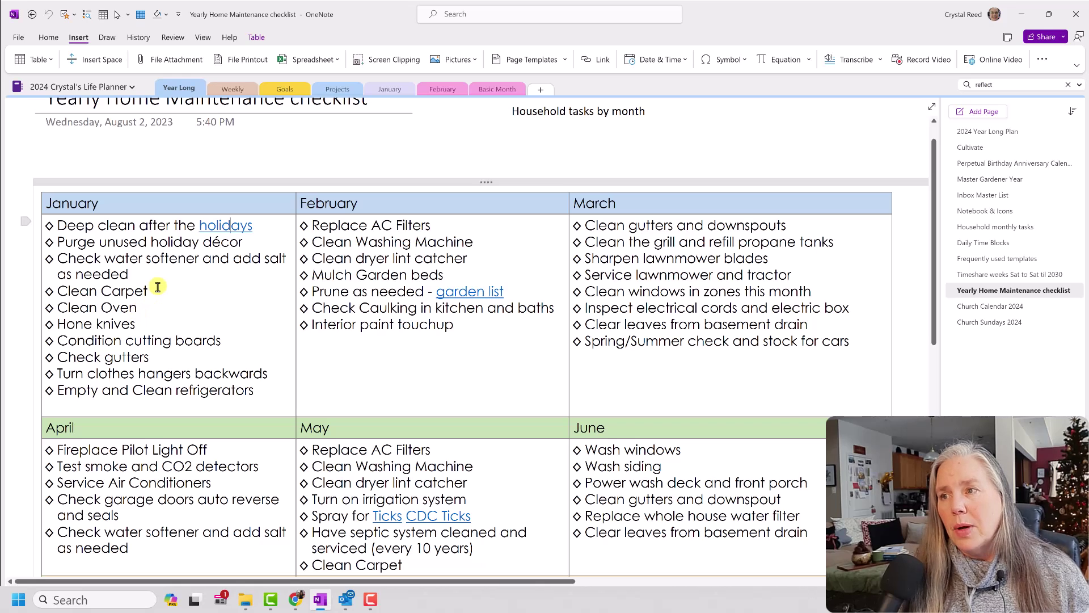
Step: On the Draw tab, set up a thicker light blue pen
{"action": "left_click", "coordinate": [106, 38]}
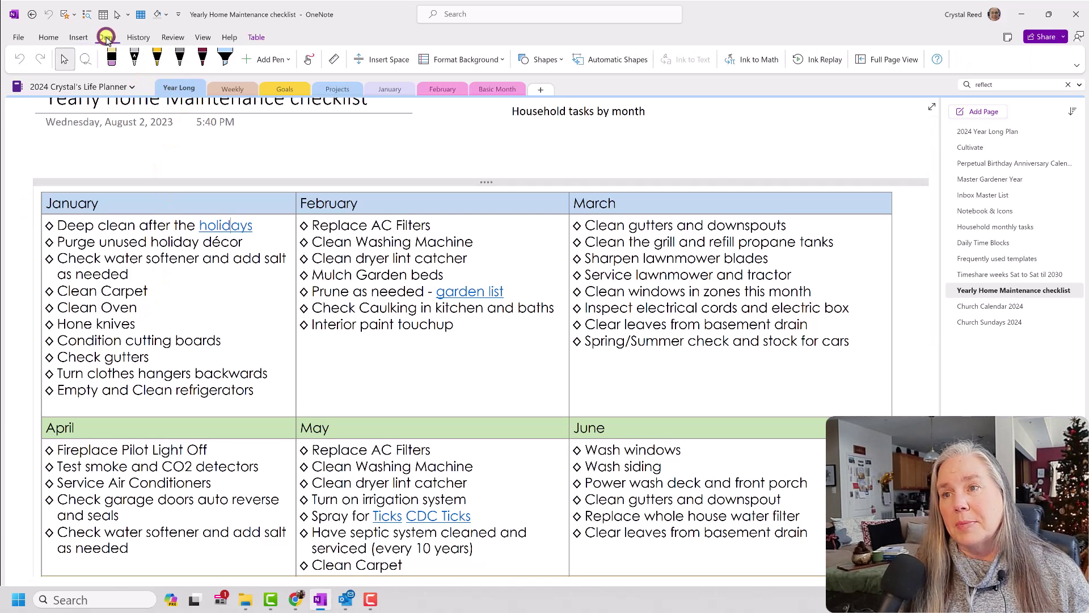
{"action": "left_click", "coordinate": [204, 62]}
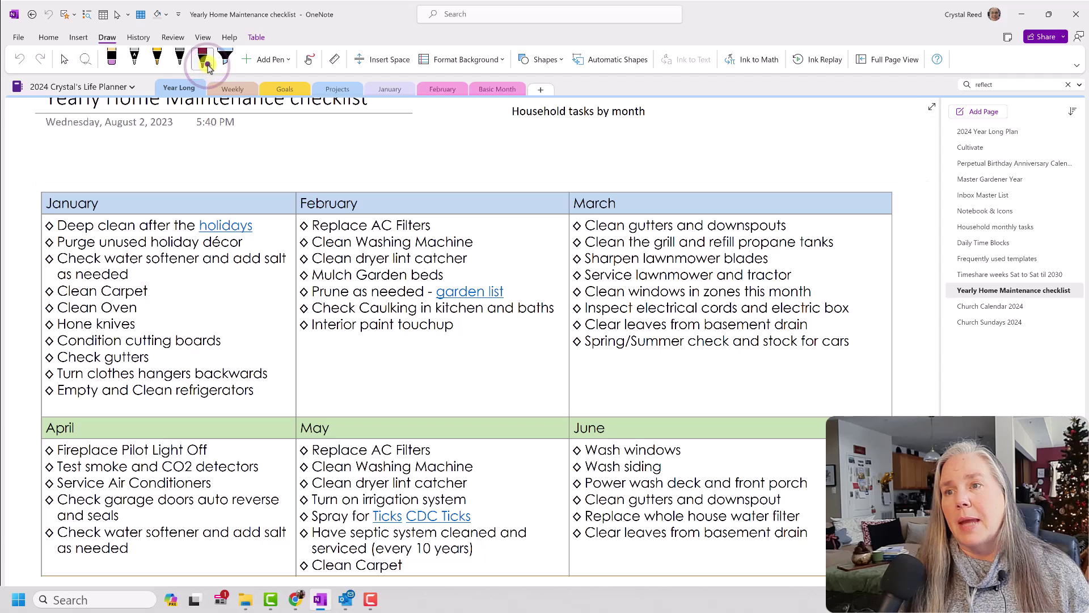
{"action": "left_click", "coordinate": [209, 65]}
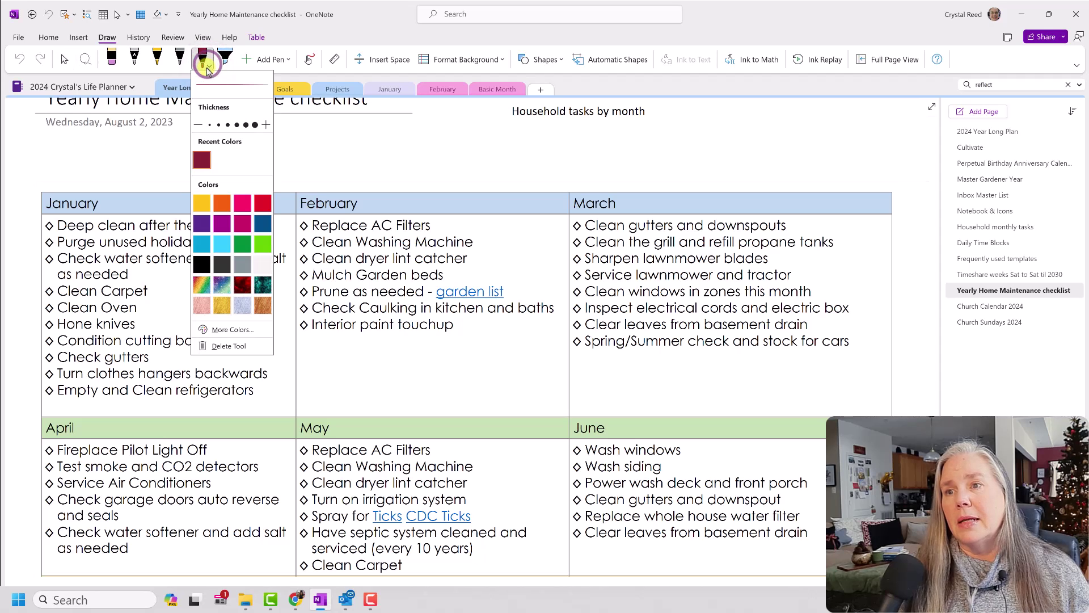
{"action": "left_click", "coordinate": [237, 124]}
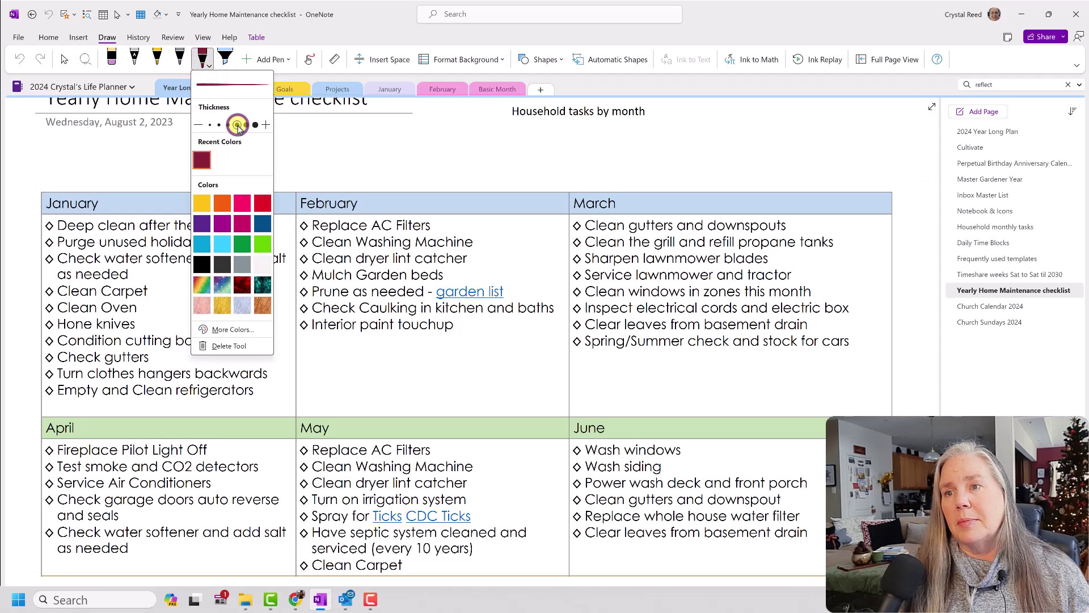
{"action": "left_click", "coordinate": [263, 224]}
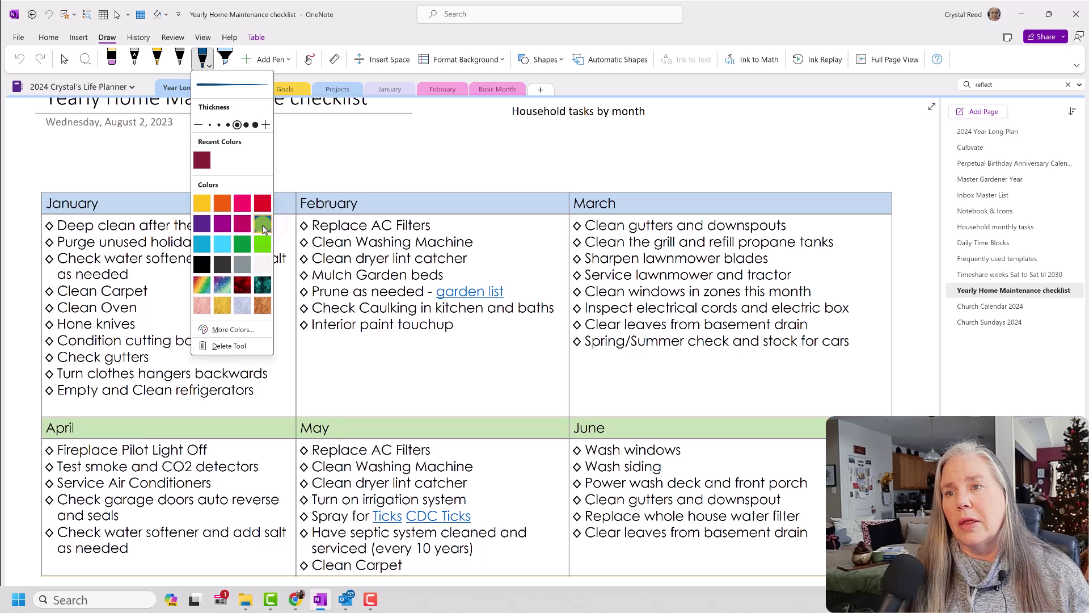
{"action": "left_click", "coordinate": [202, 244]}
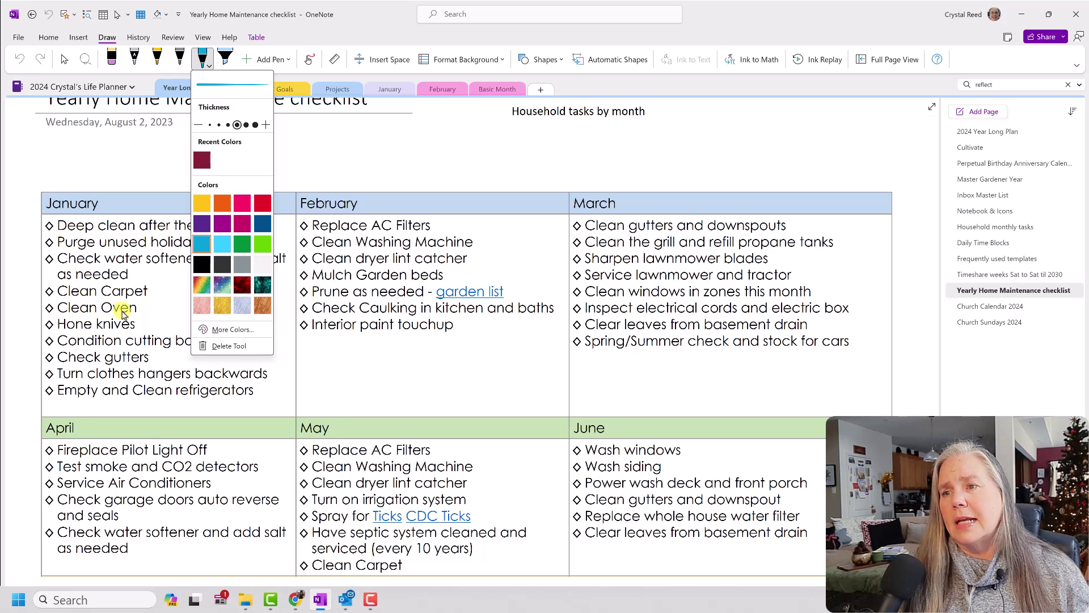
Step: Fill the Hone knives, Condition cutting boards and Check gutters bullets blue, then choose the sky blue pen
{"action": "left_click", "coordinate": [50, 327]}
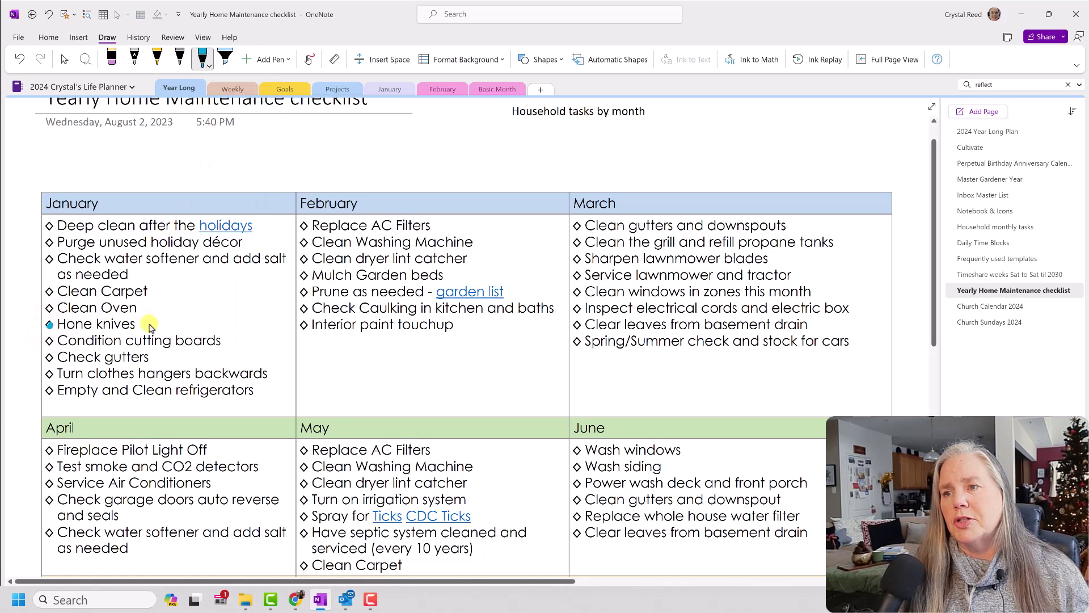
{"action": "left_click", "coordinate": [50, 341]}
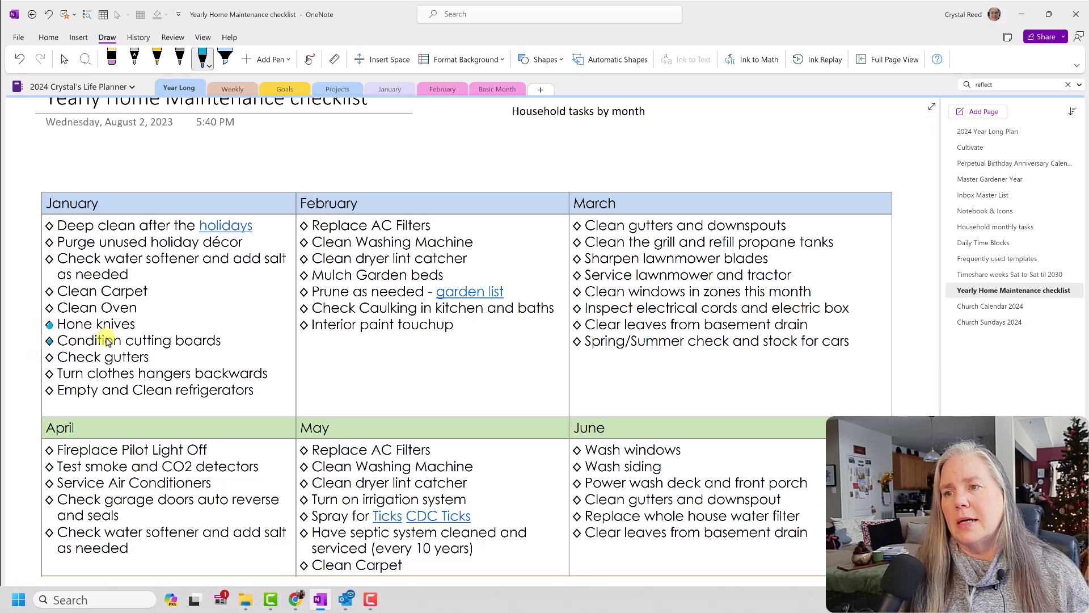
{"action": "left_click", "coordinate": [49, 358]}
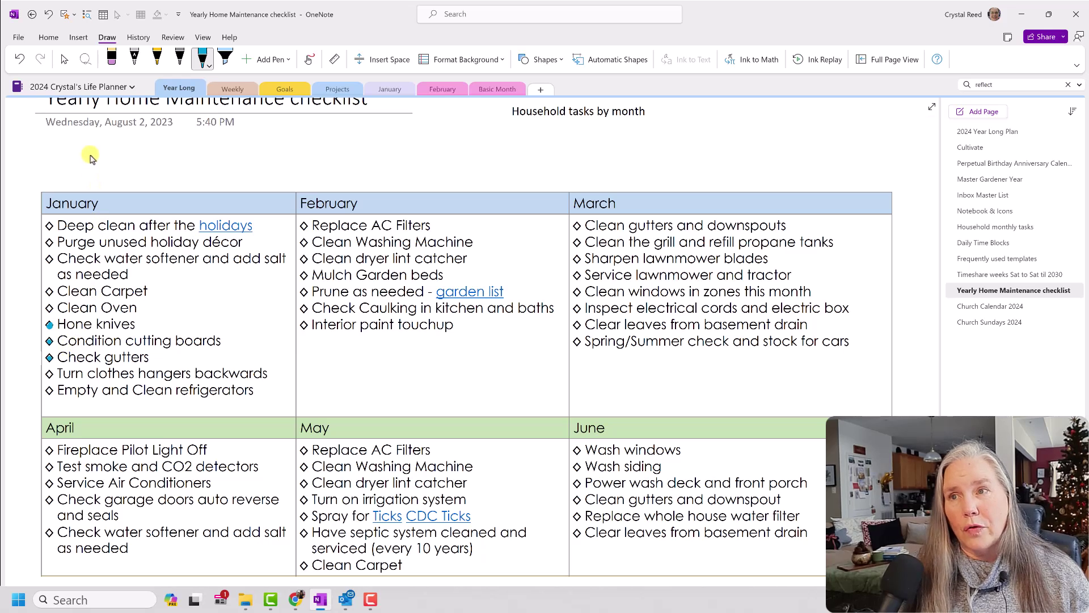
{"action": "left_click", "coordinate": [64, 59]}
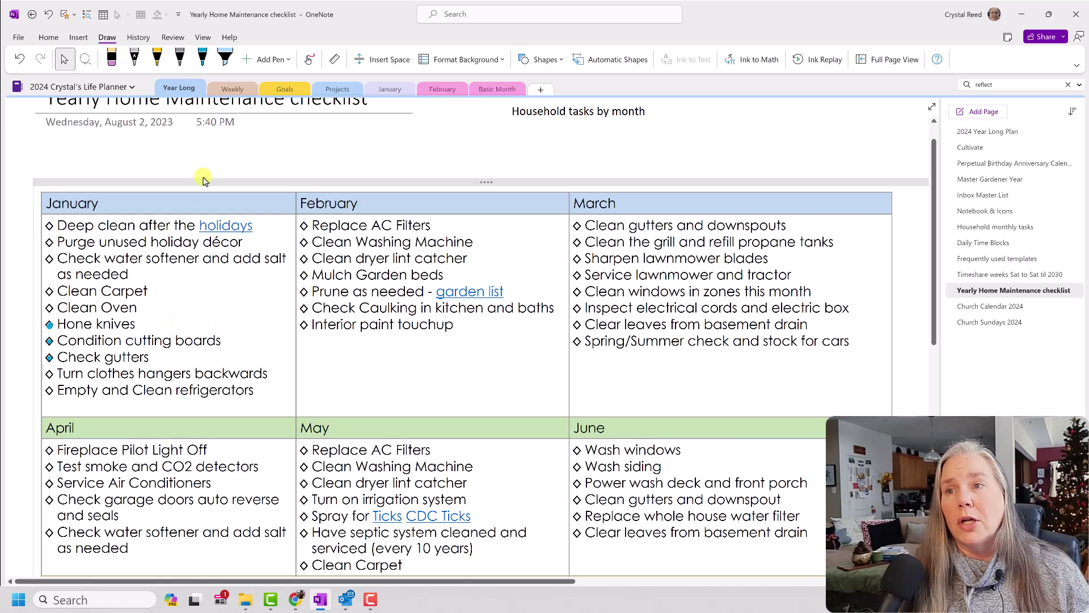
{"action": "left_click", "coordinate": [203, 57]}
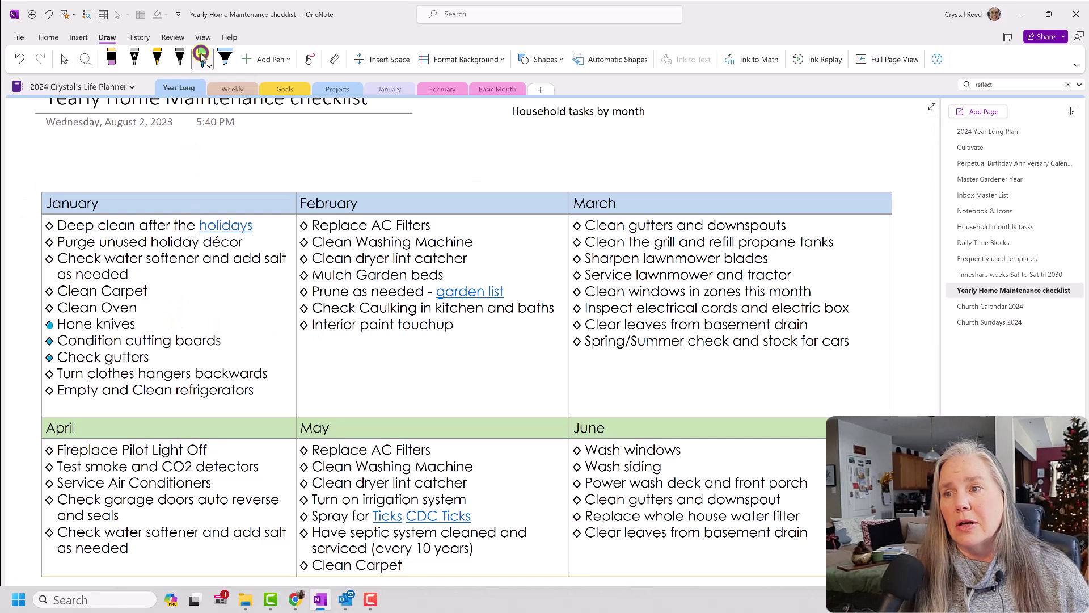
Step: Draw a sky blue done mark beside the January 'Hone knives' task
{"action": "left_click", "coordinate": [151, 321]}
{"action": "left_click", "coordinate": [155, 321]}
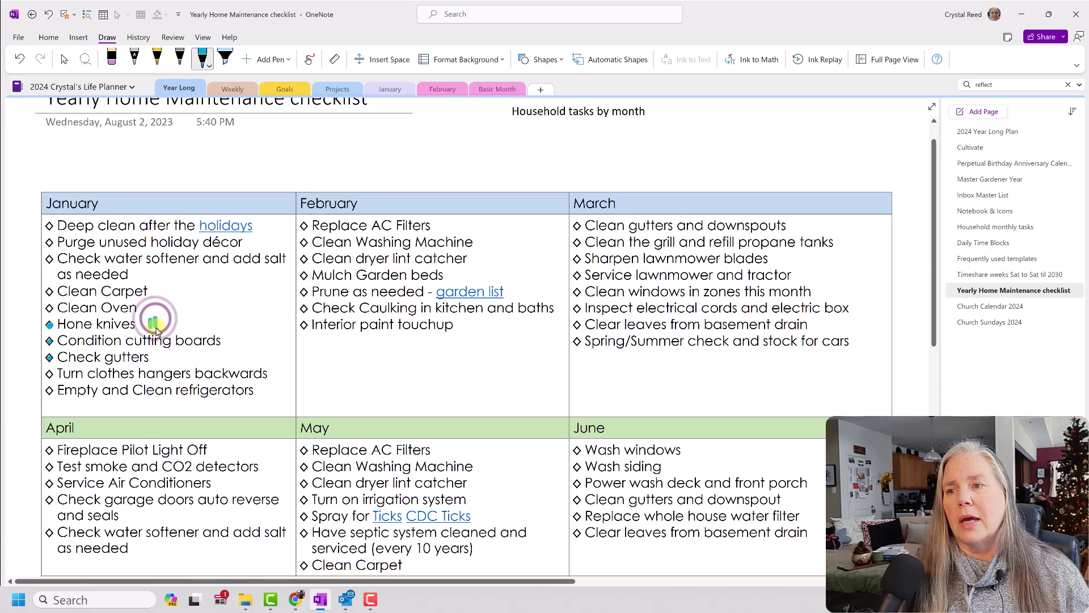
{"action": "left_click_drag", "start_coordinate": [151, 319], "coordinate": [151, 328]}
{"action": "mouse_move", "coordinate": [157, 318]}
{"action": "left_mouse_down"}
{"action": "mouse_move", "coordinate": [157, 327]}
{"action": "mouse_move", "coordinate": [177, 322]}
{"action": "left_mouse_up"}
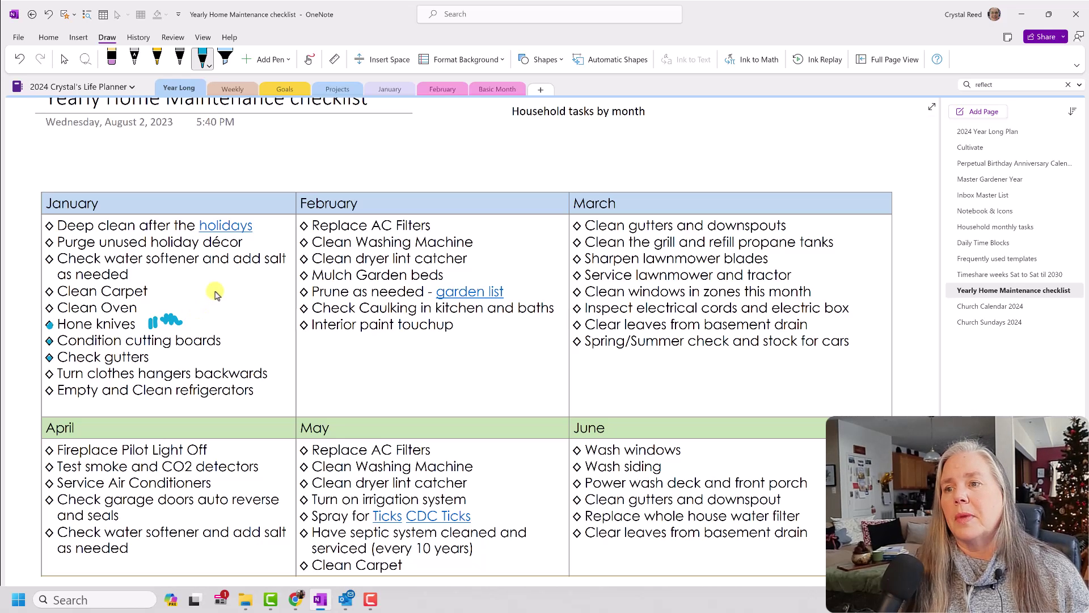
{"action": "left_click", "coordinate": [64, 59]}
{"action": "scroll", "coordinate": [489, 353], "scroll_direction": "down", "scroll_amount": 1}
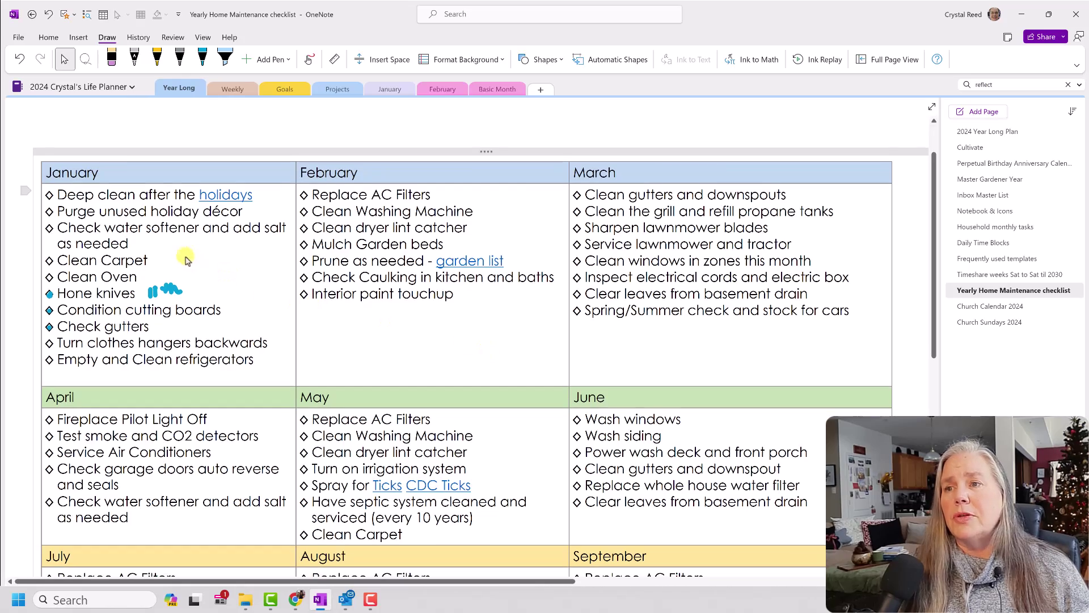
{"action": "scroll", "coordinate": [616, 265], "scroll_direction": "down", "scroll_amount": 3}
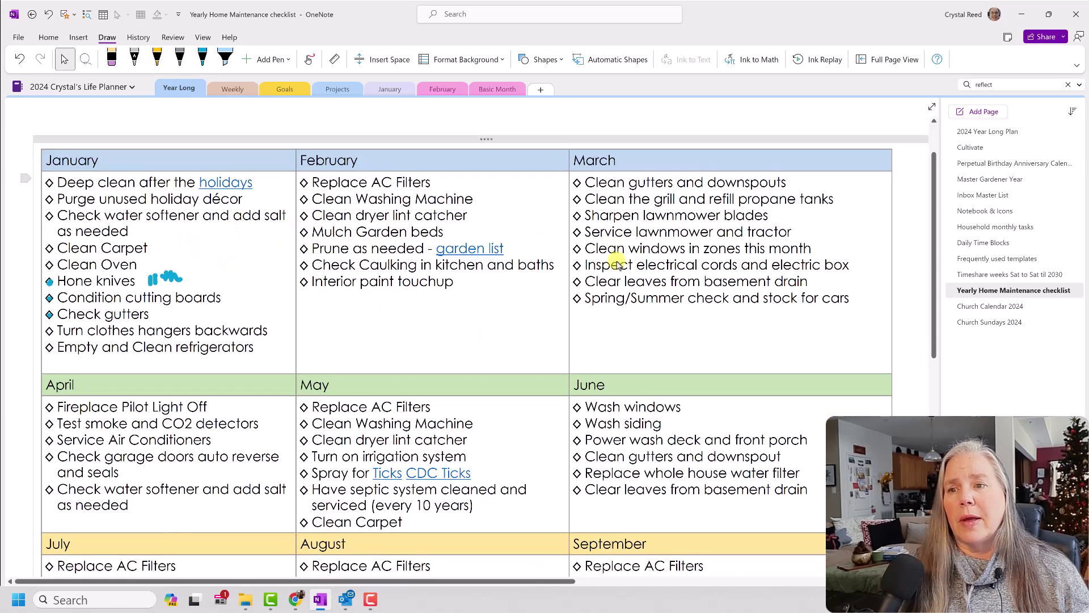
{"action": "scroll", "coordinate": [617, 269], "scroll_direction": "down", "scroll_amount": 1}
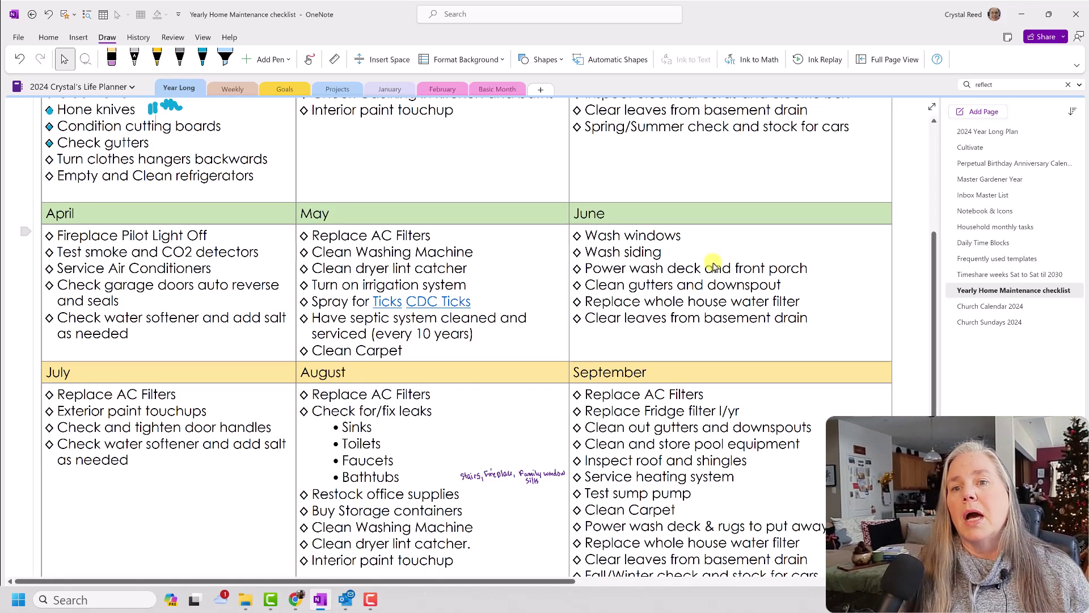
Step: Lasso the handwritten stairs and fireplace note and move it below 'Interior paint touchup' in August
{"action": "scroll", "coordinate": [721, 298], "scroll_direction": "down", "scroll_amount": 3}
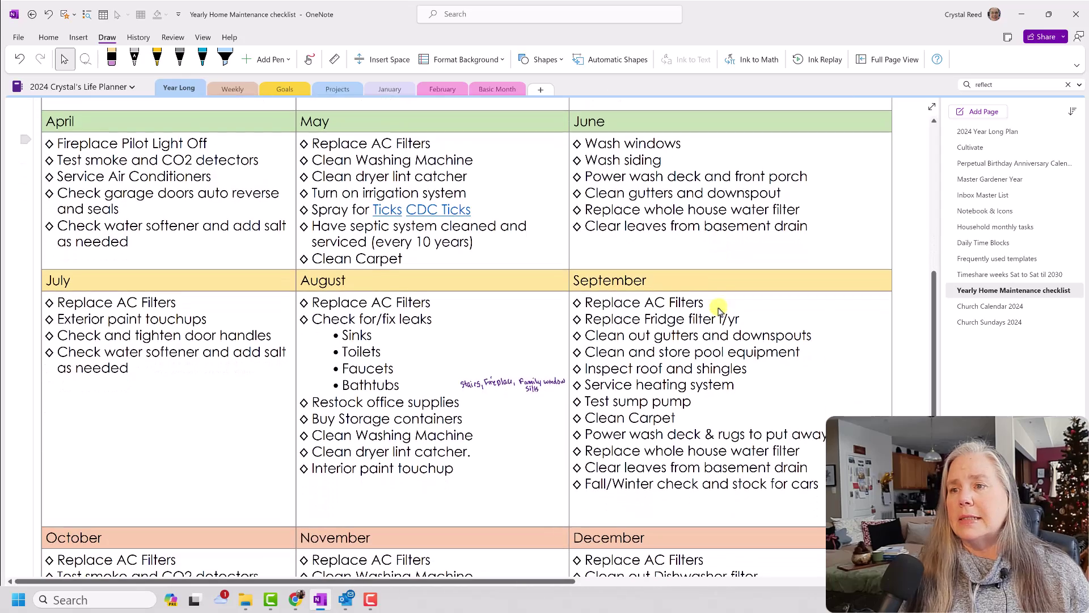
{"action": "scroll", "coordinate": [664, 363], "scroll_direction": "down", "scroll_amount": 1}
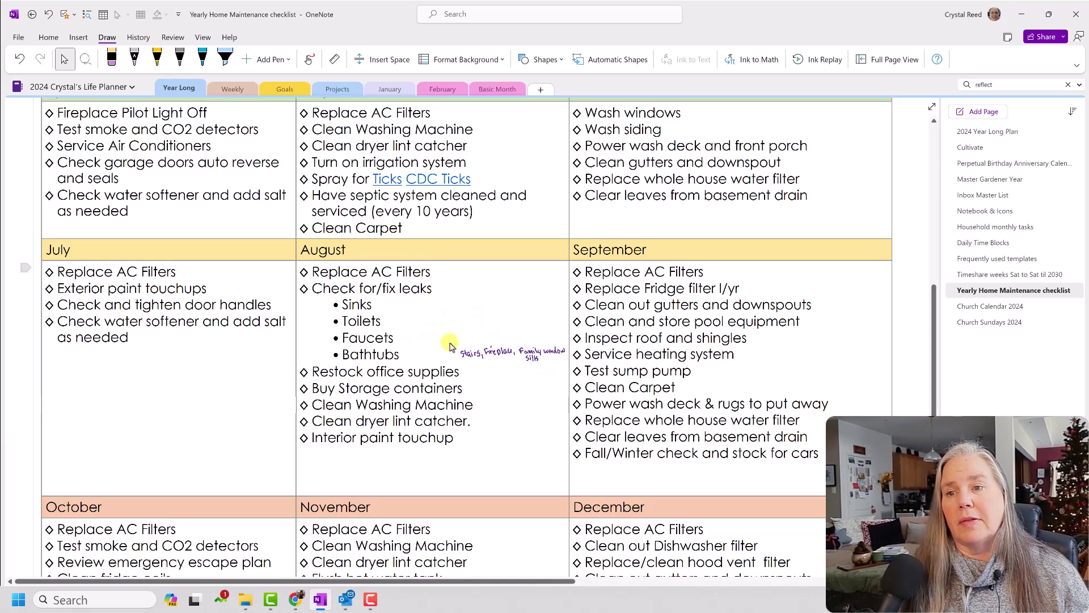
{"action": "scroll", "coordinate": [448, 345], "scroll_direction": "down", "scroll_amount": 1}
{"action": "scroll", "coordinate": [451, 352], "scroll_direction": "down", "scroll_amount": 2}
{"action": "scroll", "coordinate": [452, 359], "scroll_direction": "down", "scroll_amount": 1}
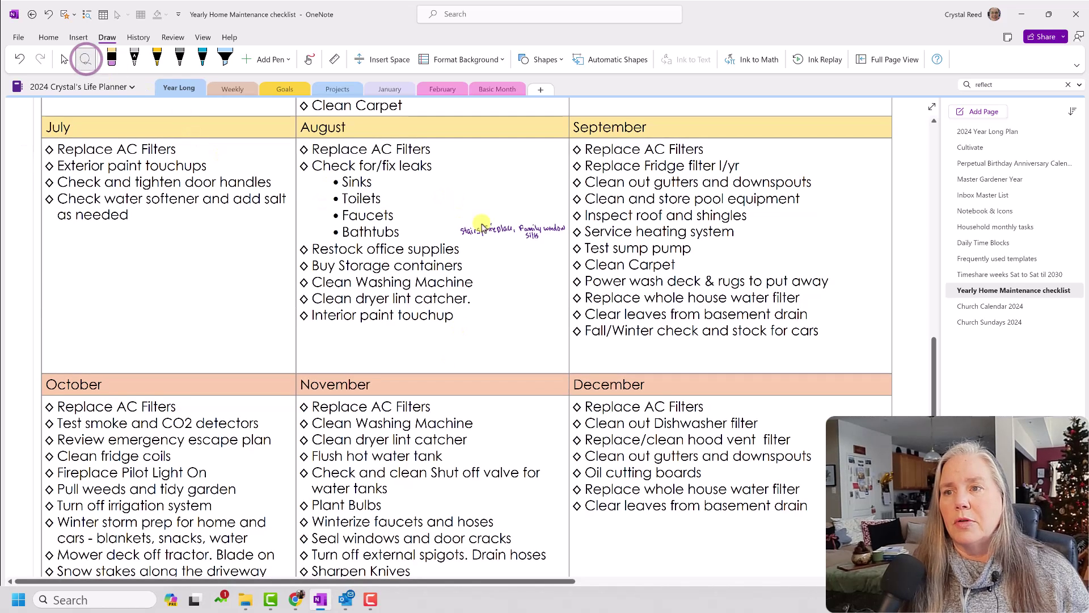
{"action": "left_click", "coordinate": [86, 59]}
{"action": "mouse_move", "coordinate": [465, 219]}
{"action": "left_mouse_down"}
{"action": "mouse_move", "coordinate": [499, 256]}
{"action": "mouse_move", "coordinate": [573, 238]}
{"action": "mouse_move", "coordinate": [510, 256]}
{"action": "mouse_move", "coordinate": [493, 352]}
{"action": "mouse_move", "coordinate": [400, 355]}
{"action": "left_mouse_up"}
{"action": "left_click", "coordinate": [513, 317]}
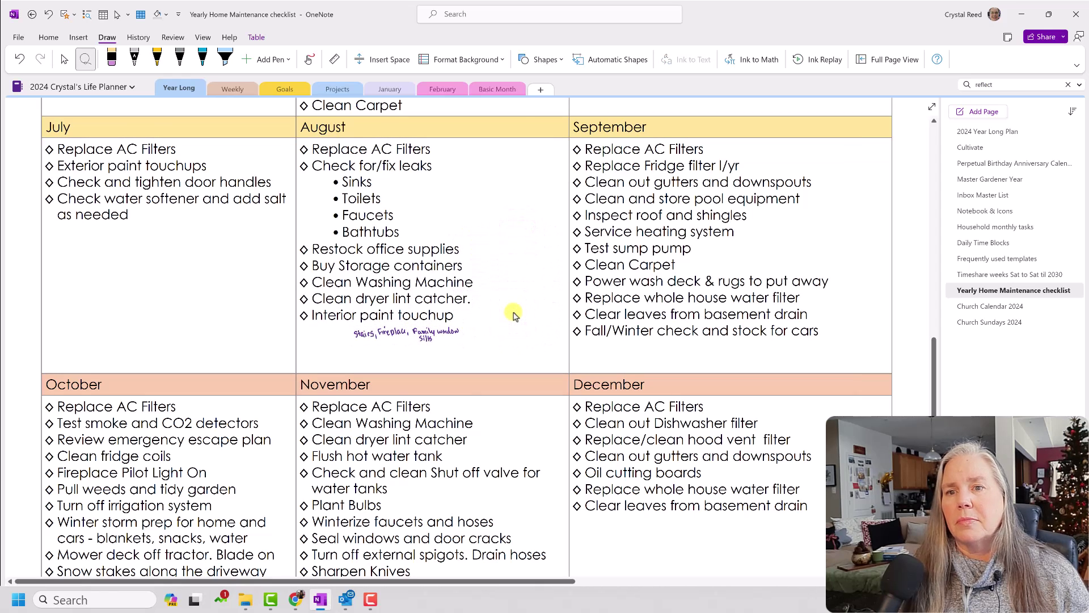
{"action": "scroll", "coordinate": [514, 315], "scroll_direction": "down", "scroll_amount": 1}
{"action": "scroll", "coordinate": [514, 314], "scroll_direction": "down", "scroll_amount": 1}
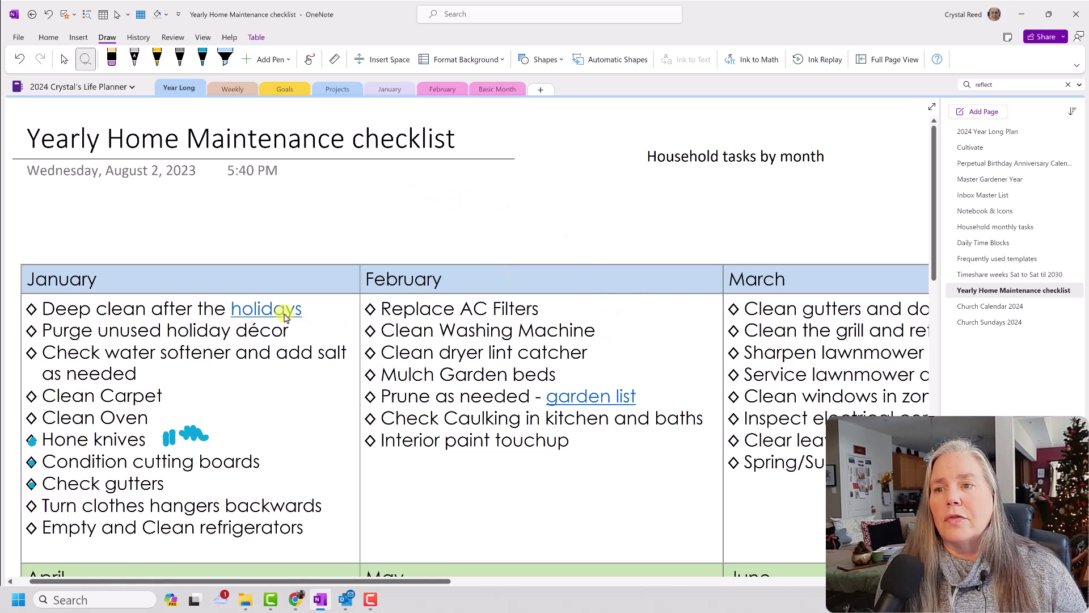
Step: Return to the Select tool and follow the February 'garden list' link to Master Gardener Year
{"action": "left_click", "coordinate": [65, 59]}
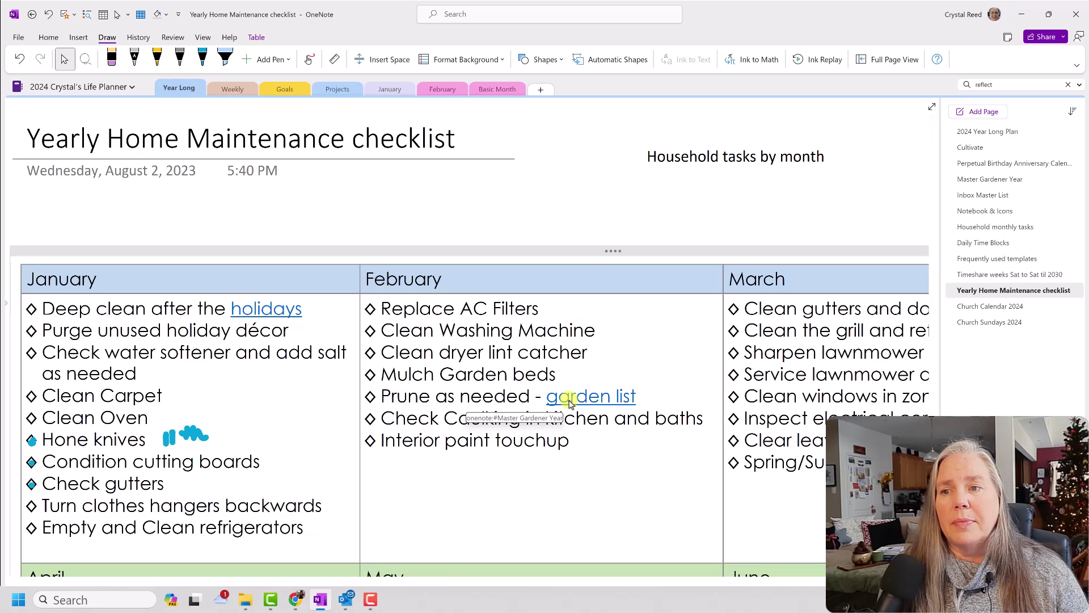
{"action": "left_click", "coordinate": [569, 401]}
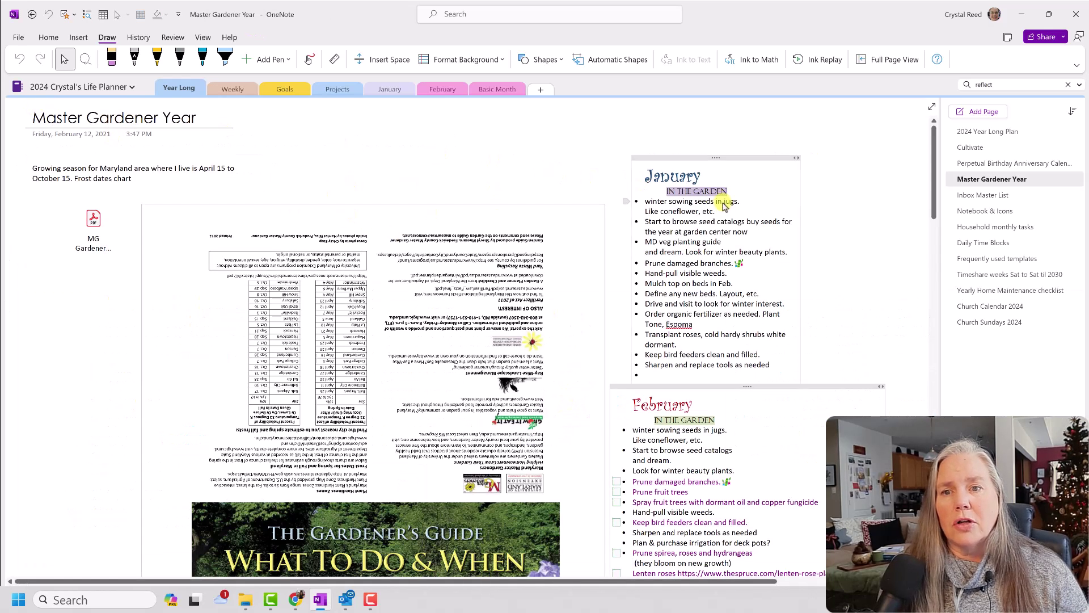
Step: Scroll through the Master Gardener Year page, then go back to the maintenance checklist
{"action": "scroll", "coordinate": [724, 230], "scroll_direction": "down", "scroll_amount": 2}
{"action": "scroll", "coordinate": [725, 230], "scroll_direction": "down", "scroll_amount": 1}
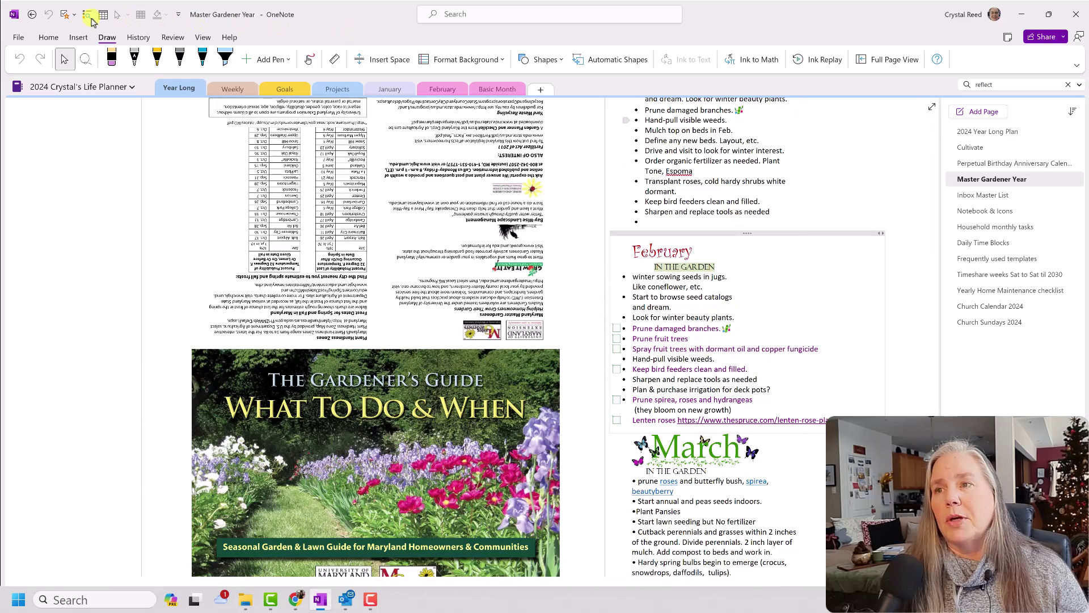
{"action": "left_click", "coordinate": [31, 16]}
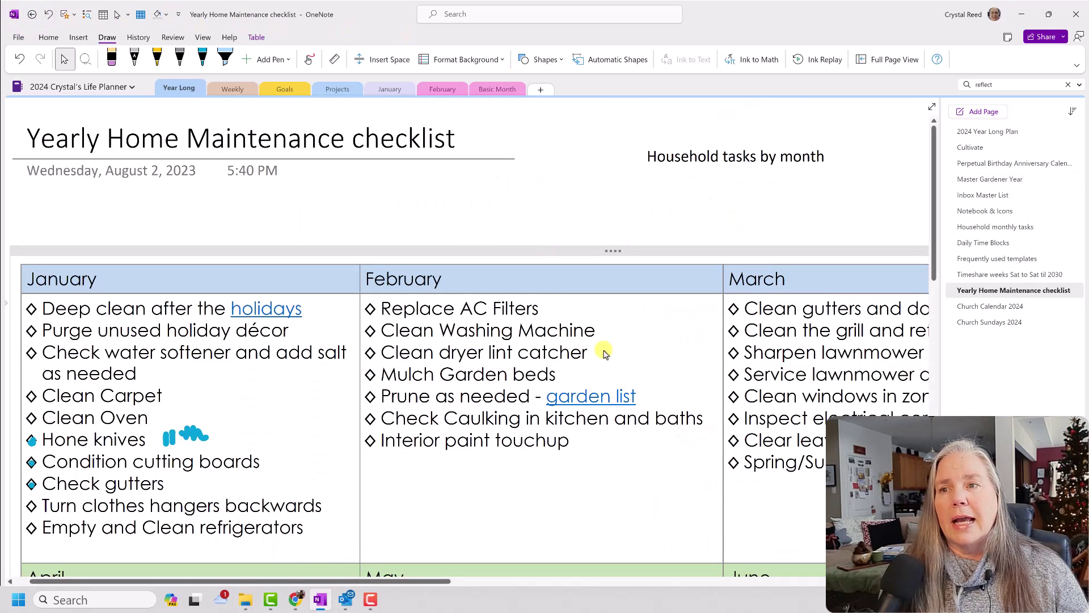
{"action": "scroll", "coordinate": [605, 361], "scroll_direction": "down", "scroll_amount": 1}
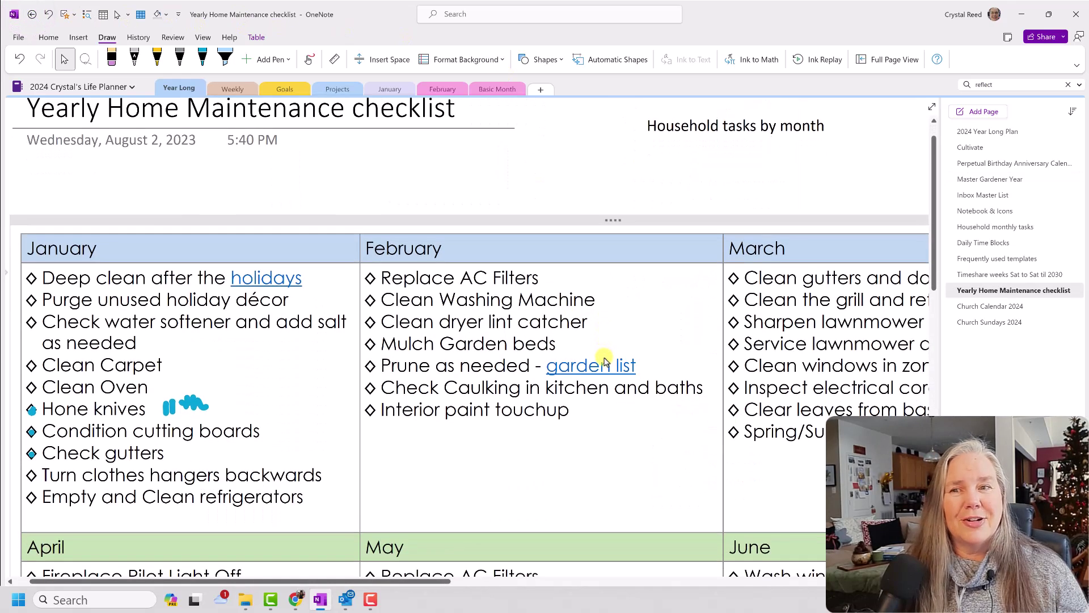